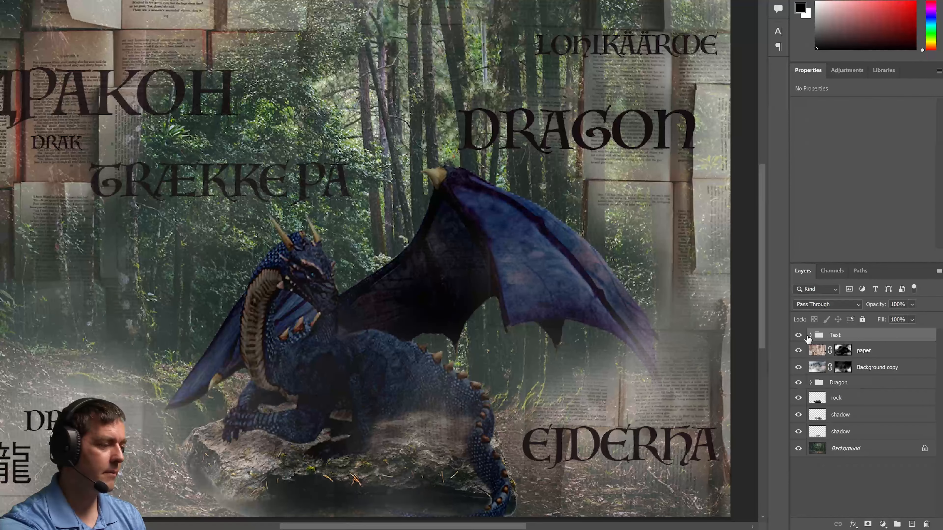
- Try replacing the missing Luminari font of the lohikäärme text layer in the Text group with the default font
left_click(811, 336)
left_click(869, 352)
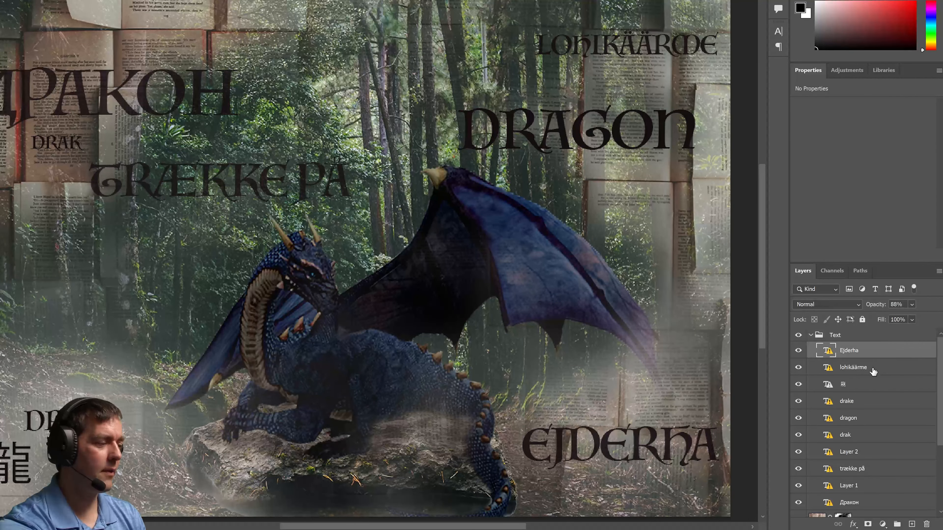
key("alt+bracketleft")
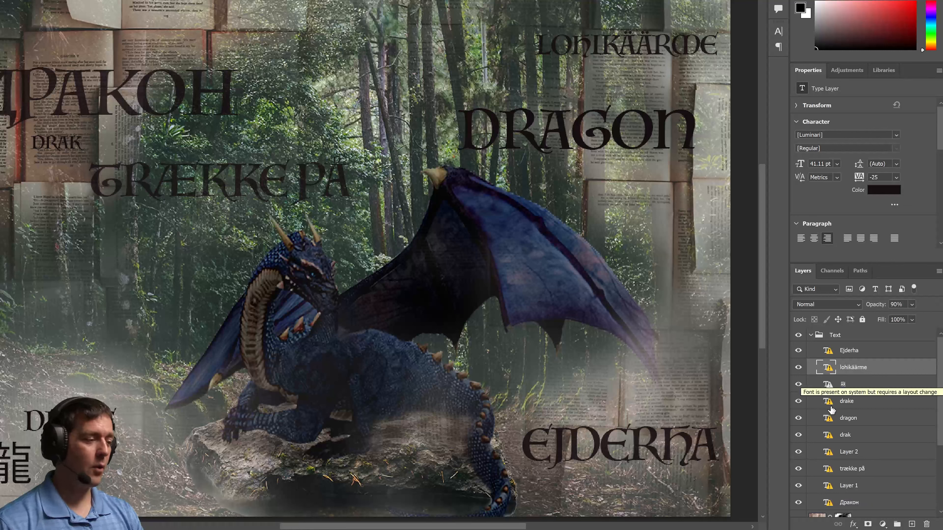
left_click(829, 366)
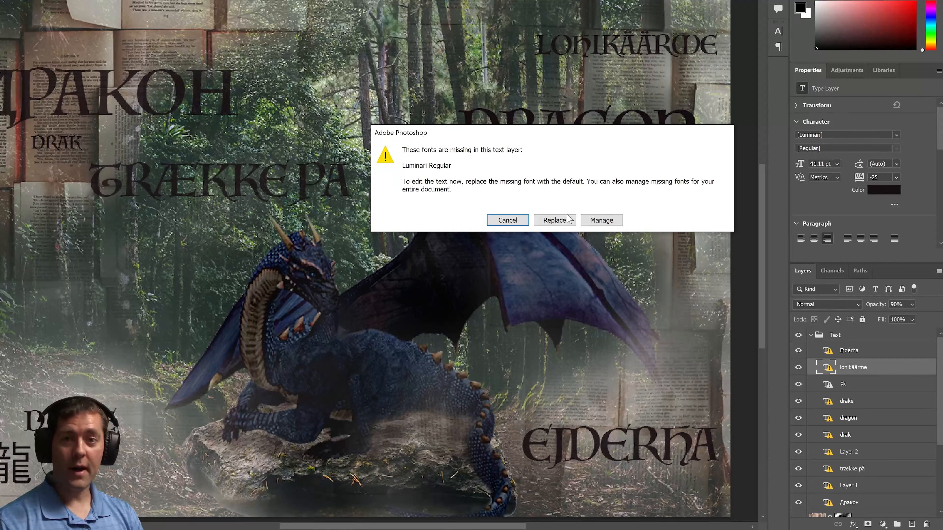
left_click(554, 221)
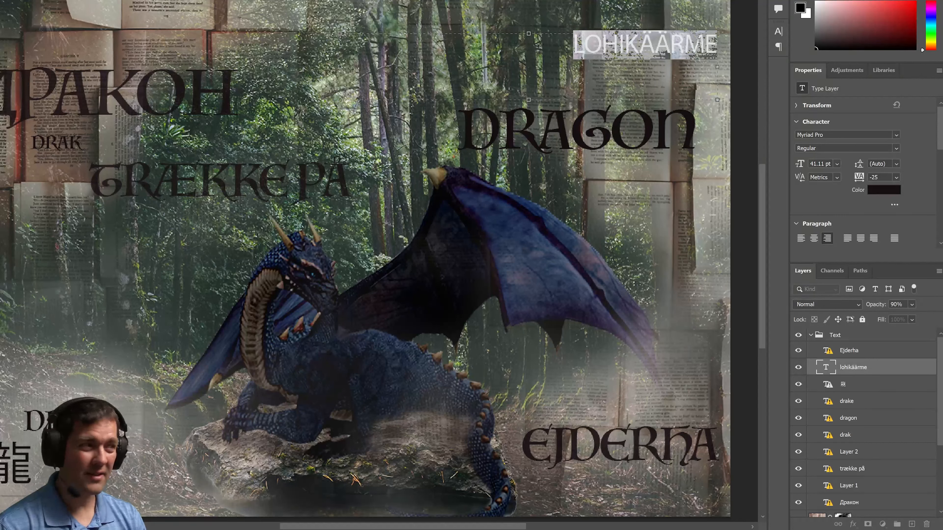
left_click(655, 53)
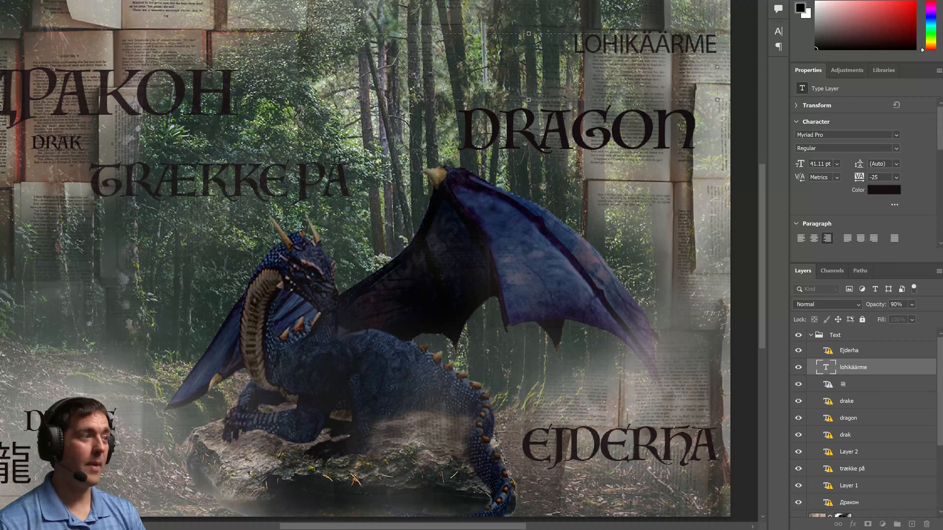
- Revert the document history to the latest Group Layers state, undoing the font replacement
left_click(779, 1)
left_click(688, 60)
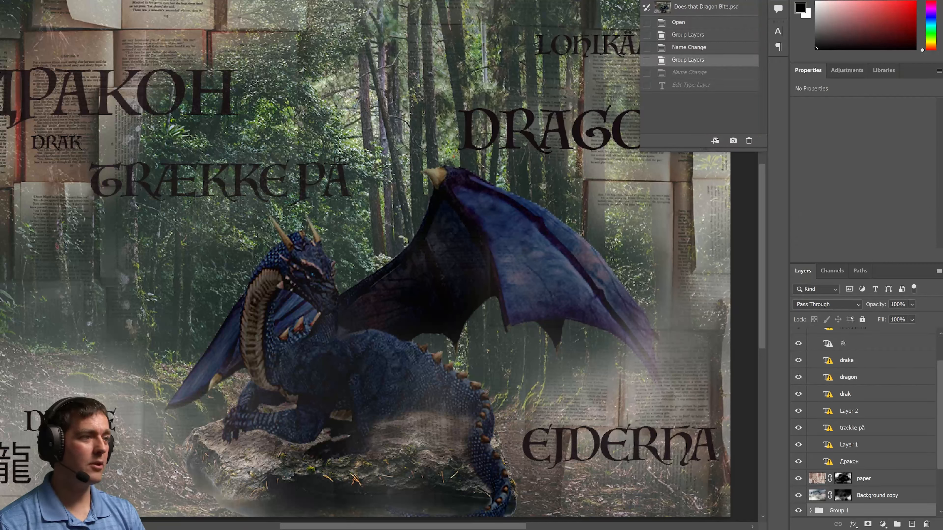
left_click(778, 2)
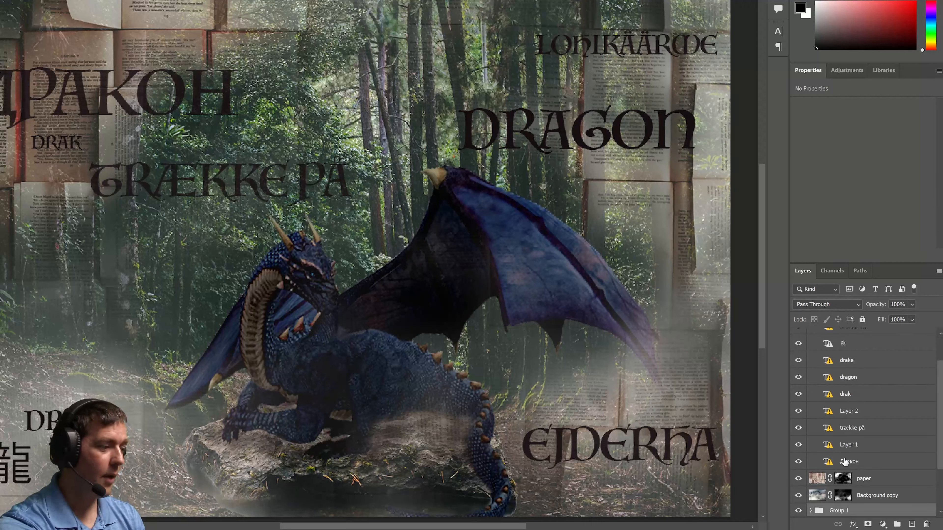
- Rasterize all the type layers in the Text group, from Дракон through Ejderha
left_click(846, 466)
scroll(826, 388, "up", 2)
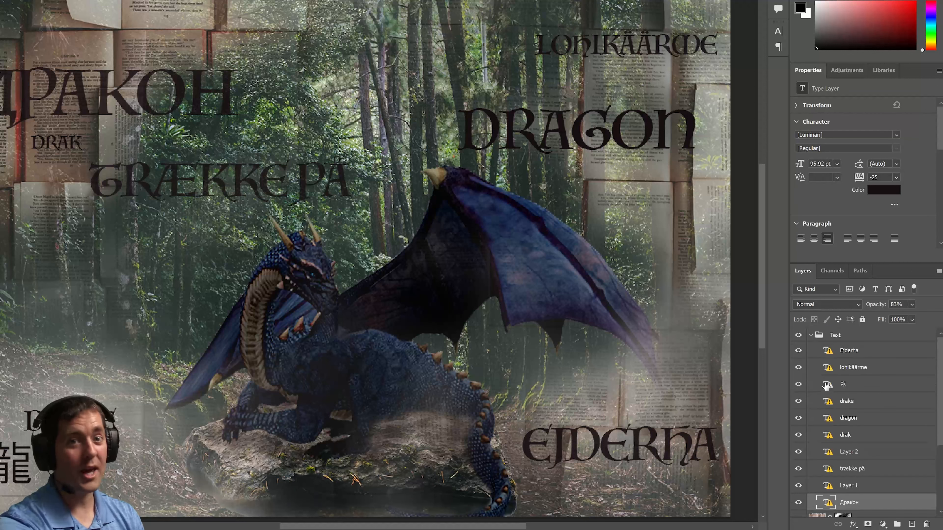
left_click(855, 352, "shift")
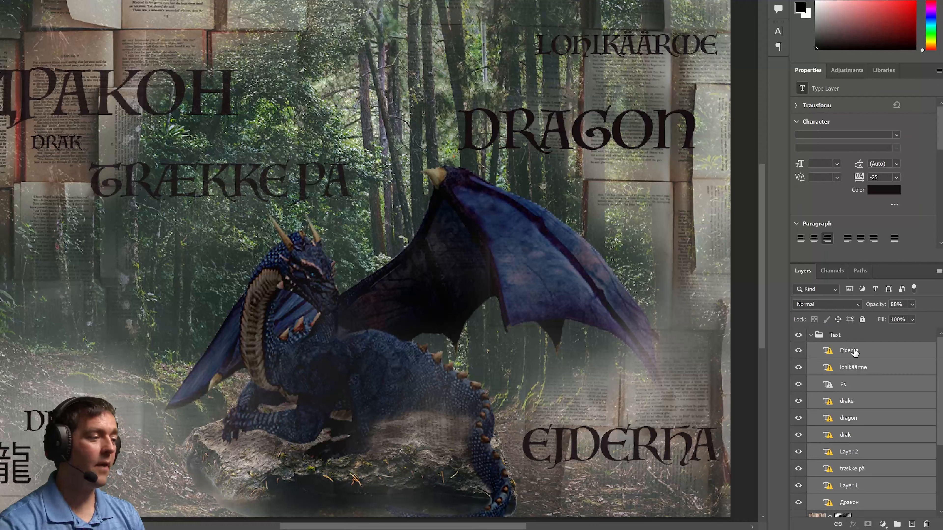
right_click(855, 351)
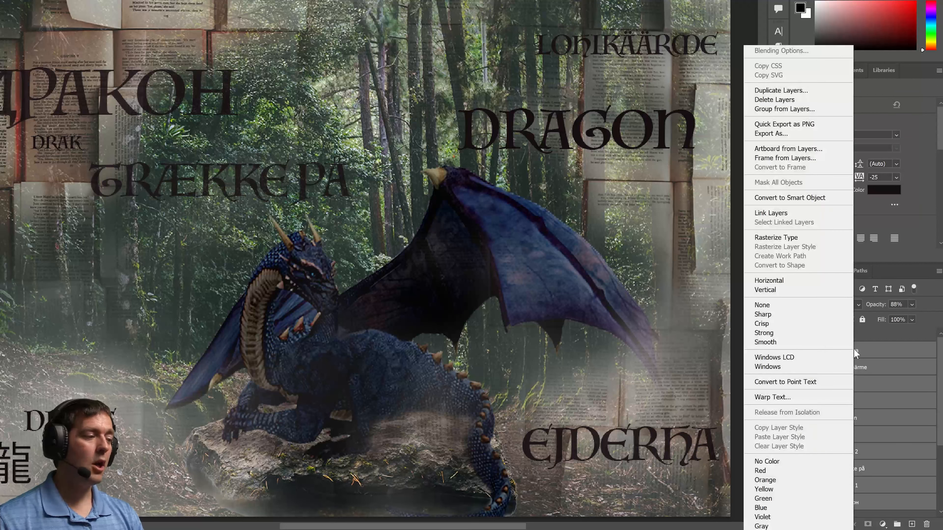
left_click(789, 238)
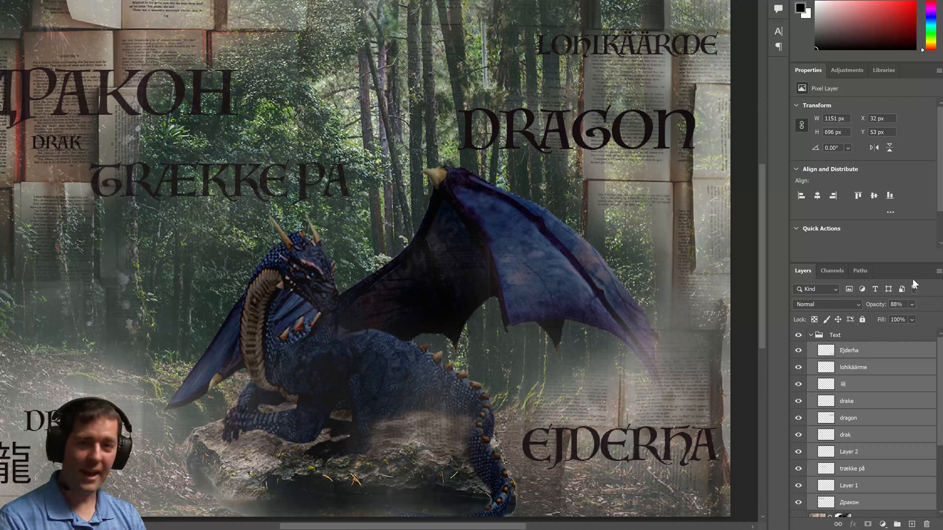
- Hide and show the Ejderha layer to check which word it holds in the image
left_click(913, 288)
left_click(853, 355)
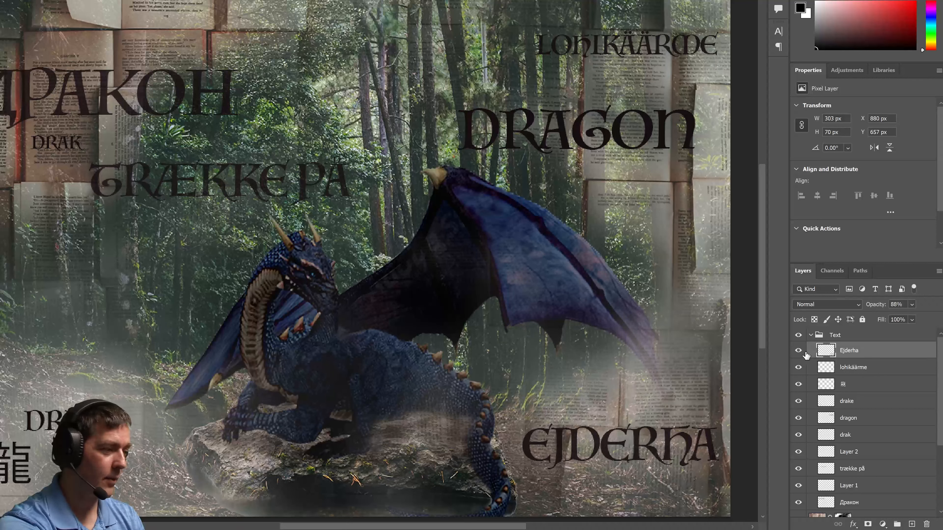
left_click(798, 351)
left_click(797, 351)
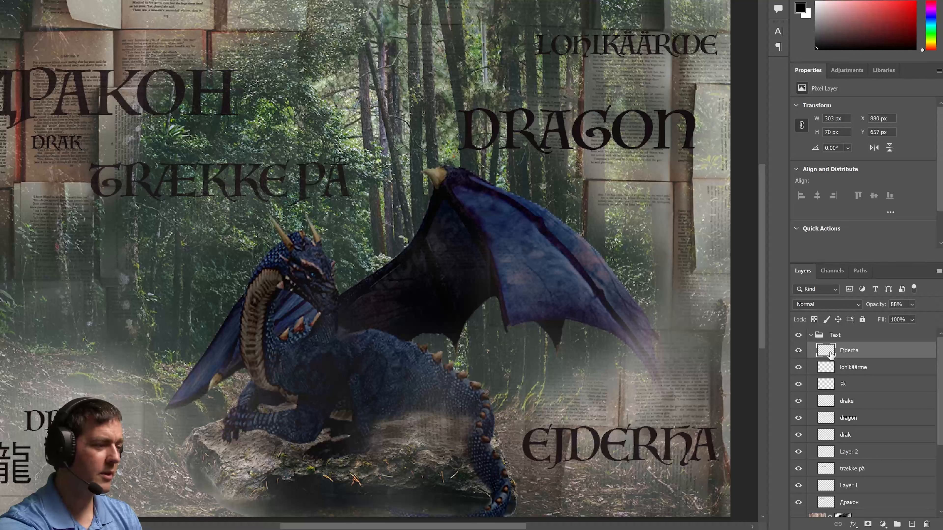
- Check the lohikäärme layer by hiding and showing it, and set its opacity to 76%
left_click(836, 370)
left_click(798, 368)
left_click(798, 369)
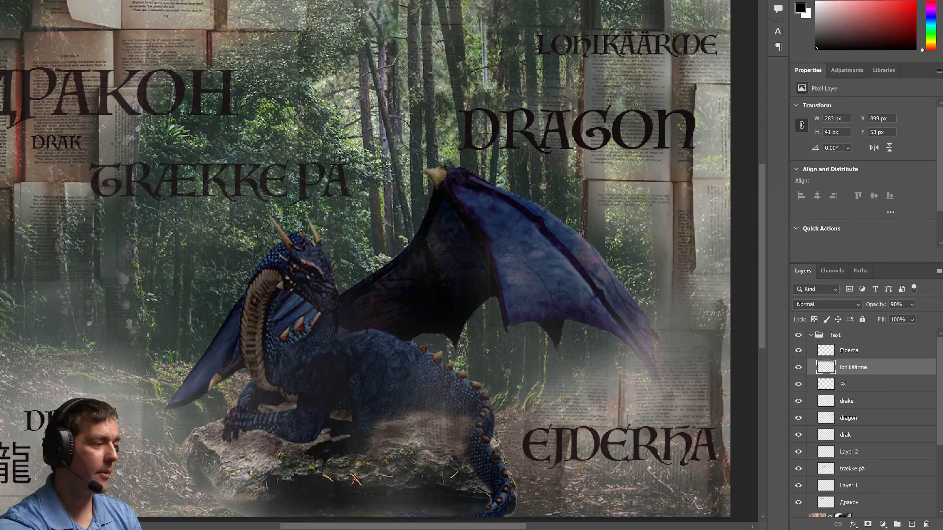
left_click(911, 305)
left_click_drag(933, 318, 925, 317)
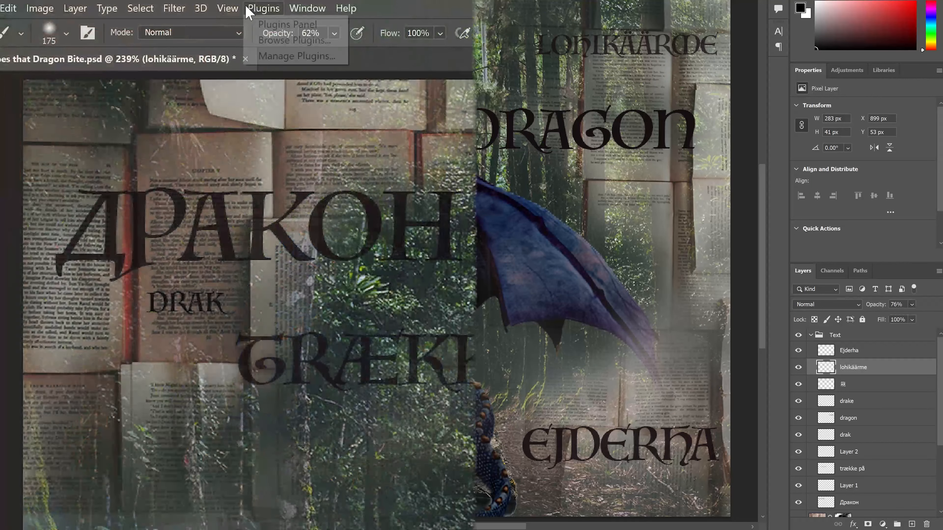
- Apply a Gaussian Blur with a 0.5 pixel radius to the lohikäärme layer, comparing it with the preview off and on
left_click(180, 9)
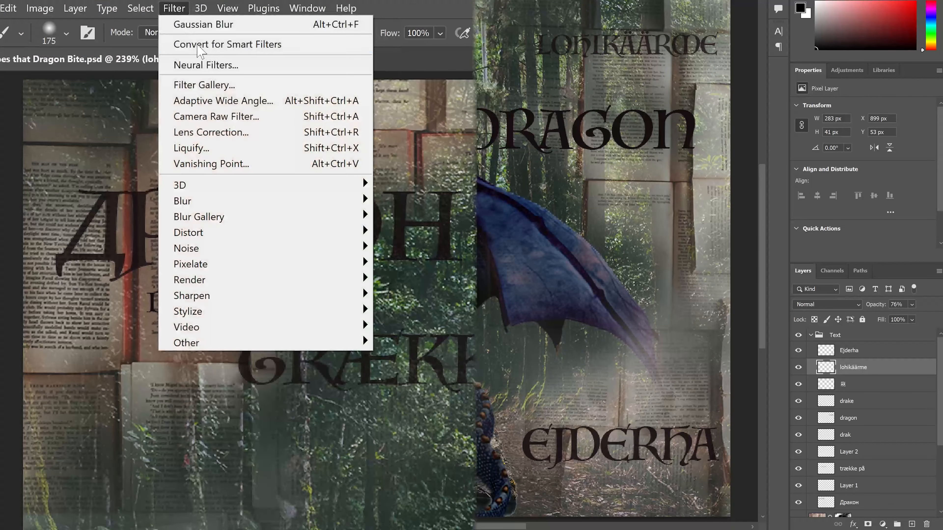
mouse_move(257, 200)
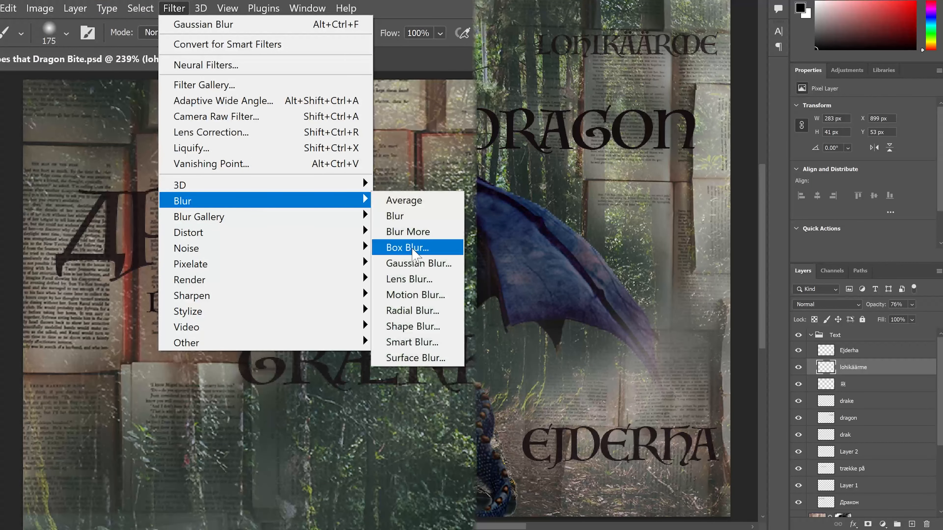
left_click(425, 264)
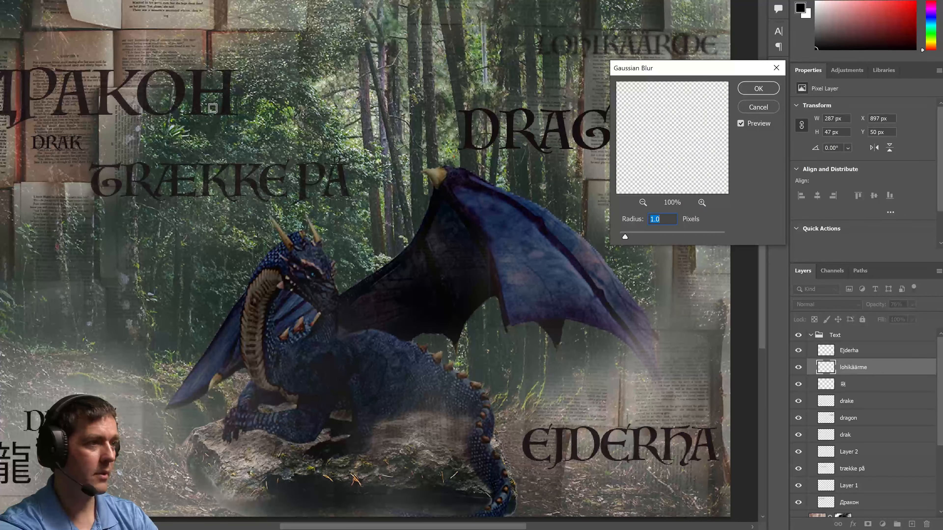
left_click_drag(683, 71, 667, 124)
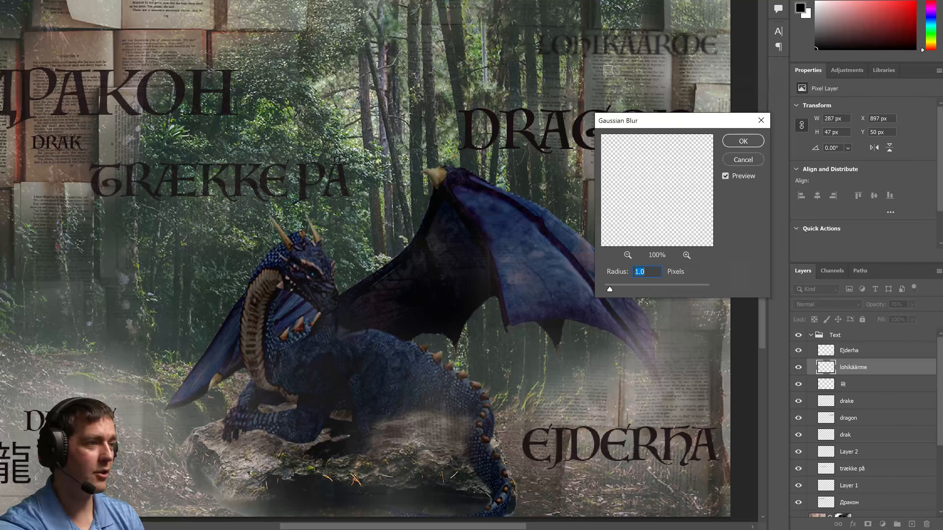
left_click(730, 180)
left_click(730, 179)
double_click(640, 271)
type(".5")
left_click(735, 180)
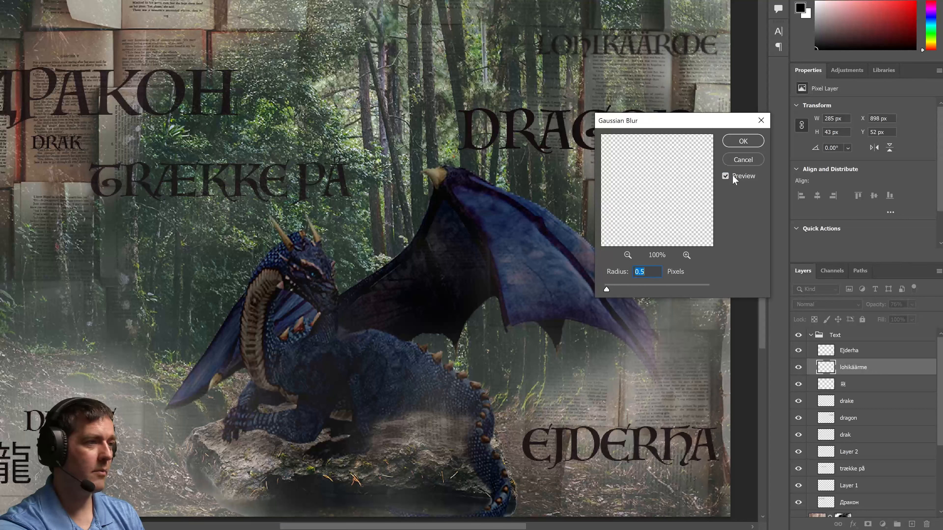
left_click(743, 144)
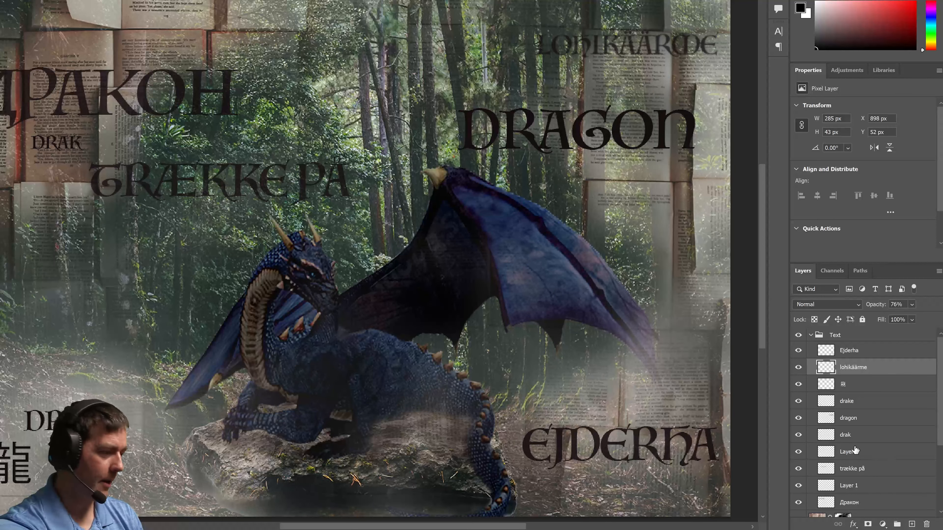
- Repeat the last Gaussian Blur on the drak layer
left_click(846, 435)
left_click(143, 10)
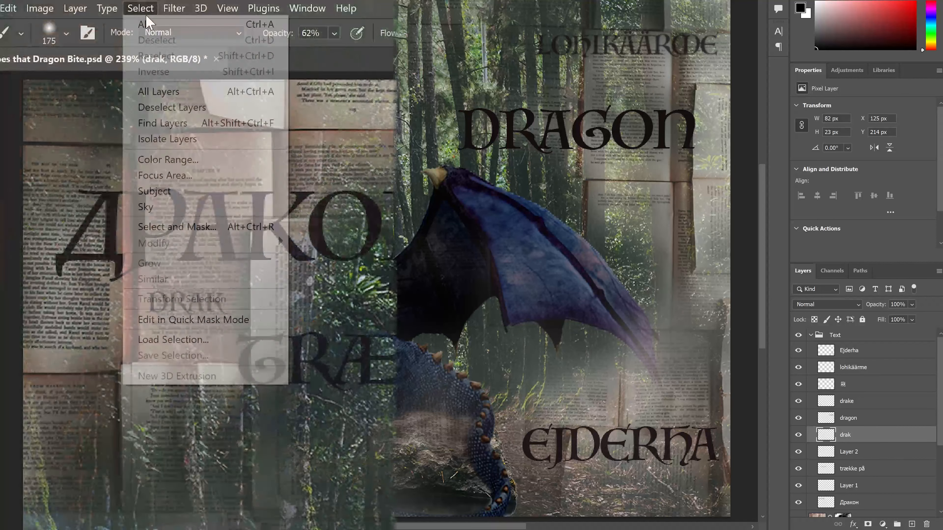
mouse_move(176, 9)
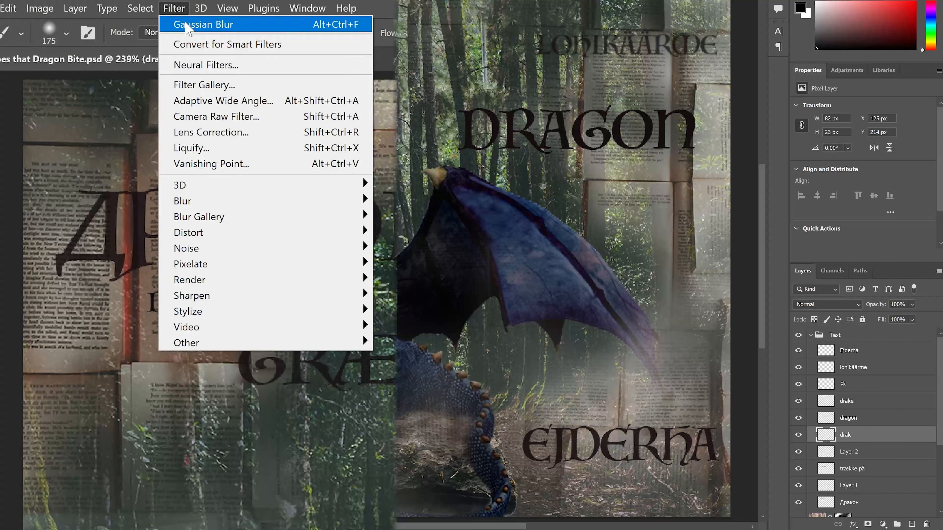
left_click(203, 25)
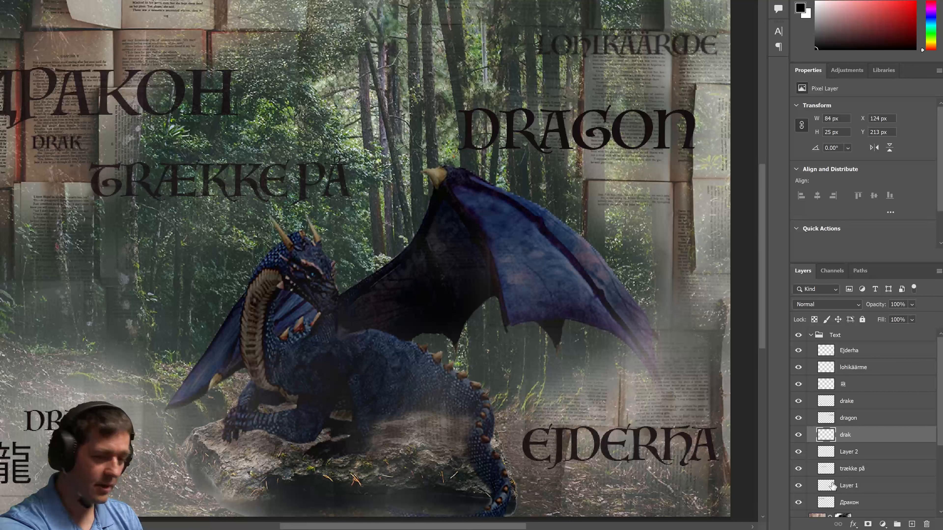
- Repeat the last Gaussian Blur on the layer holding the Chinese dragon character
left_click(840, 390)
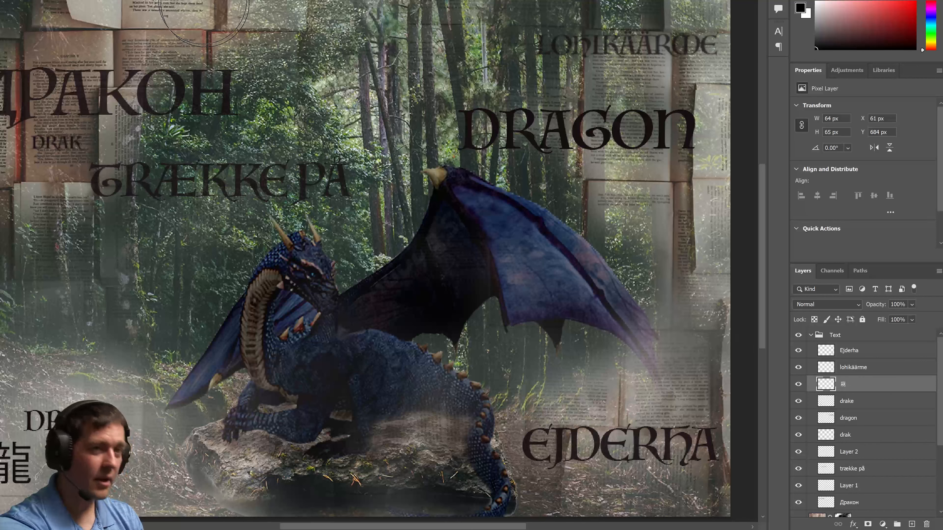
left_click(47, 0)
left_click(74, 0)
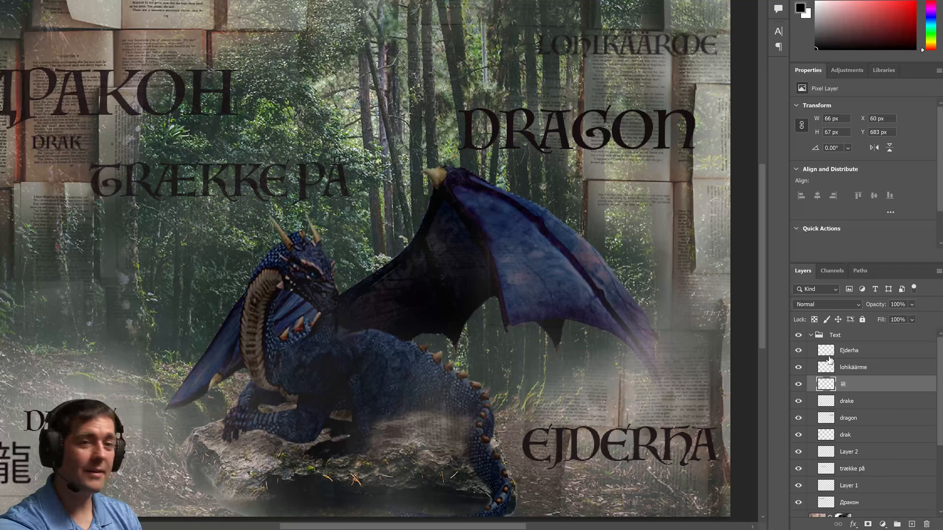
- Set the Дракон layer's opacity to 95% and collapse the Text group
left_click(825, 502)
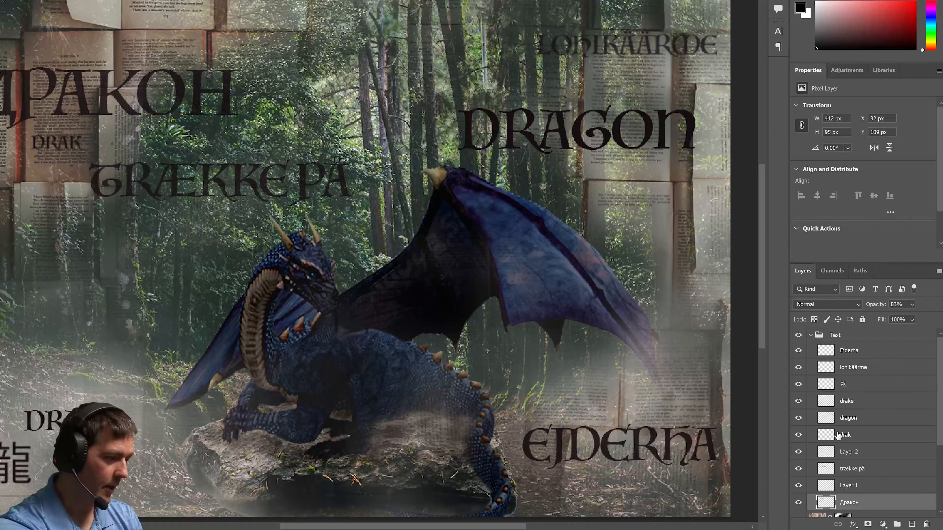
left_click(911, 305)
left_click_drag(927, 317, 935, 319)
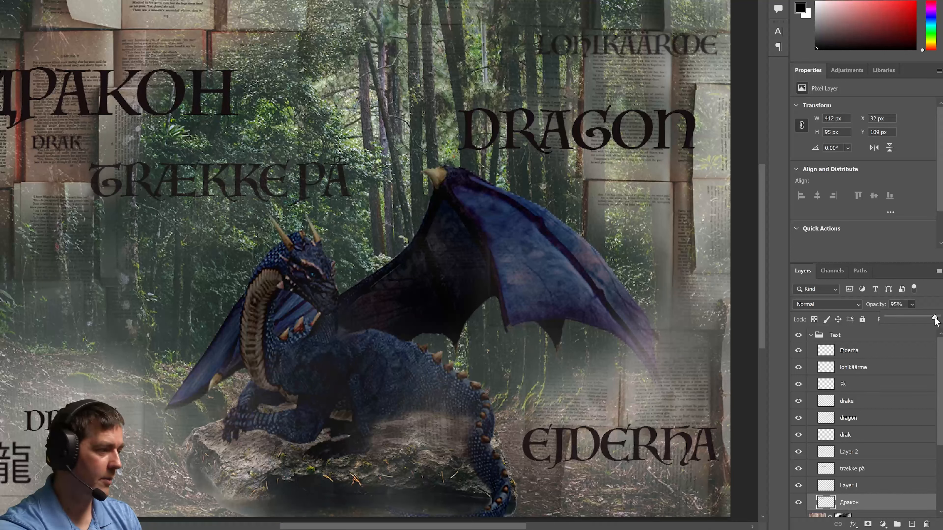
left_click(839, 473)
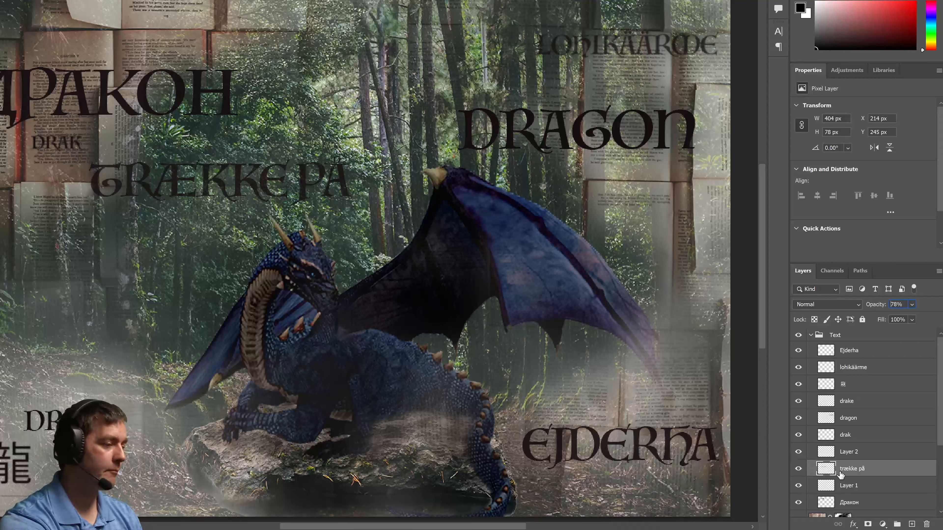
left_click(811, 335)
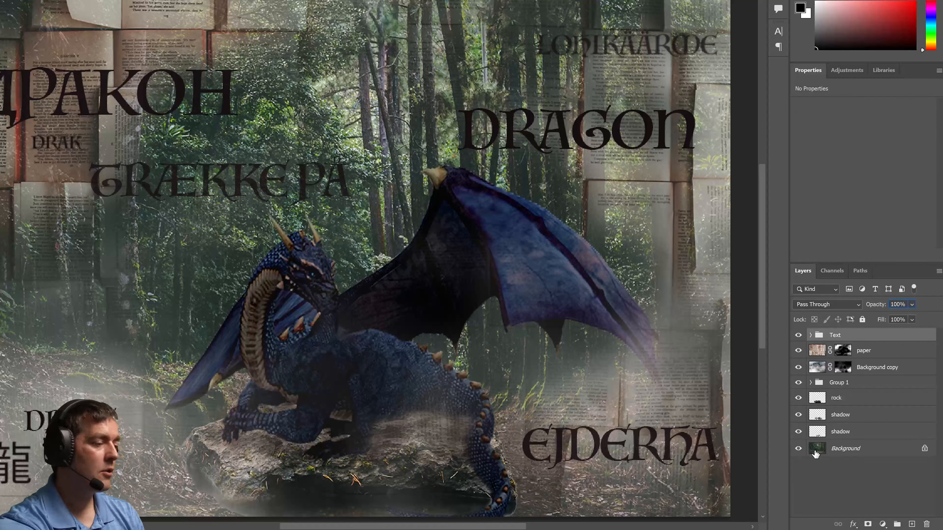
- Unlock the Background layer and convert it to a smart object
left_click(828, 448)
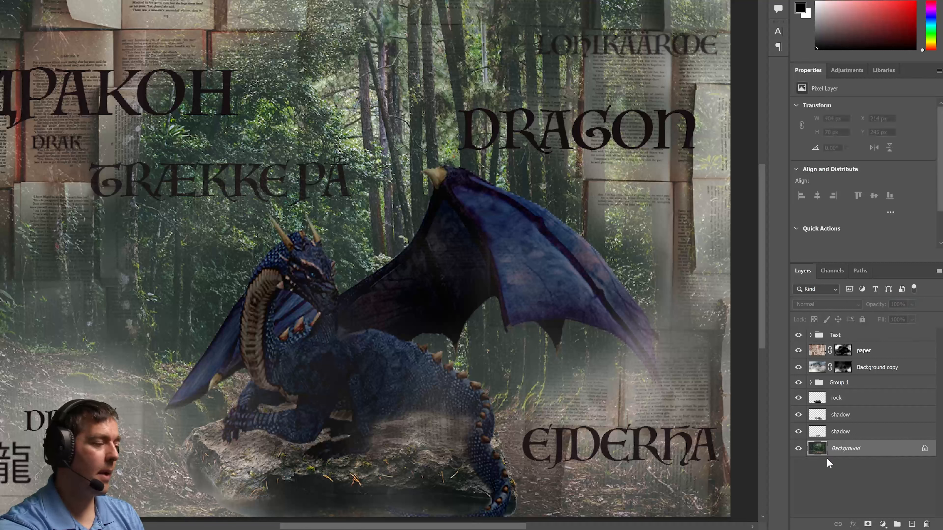
left_click(923, 450)
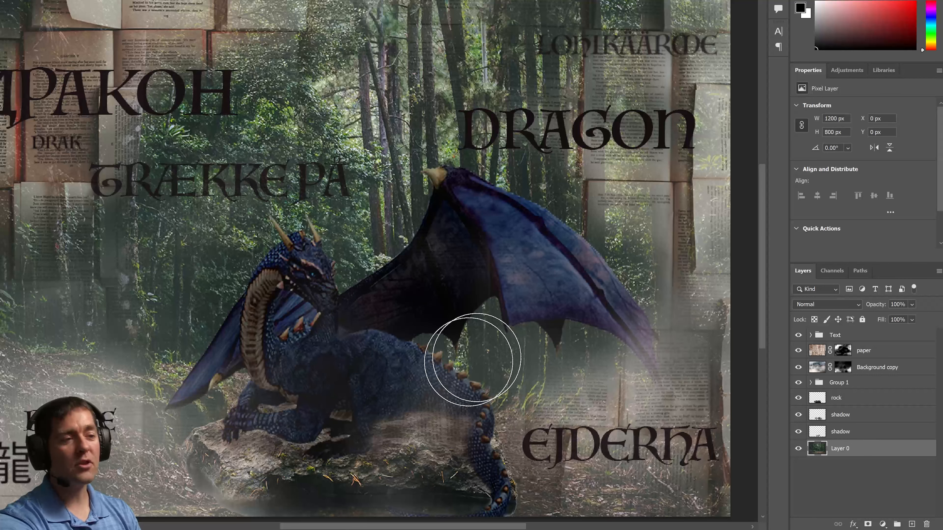
right_click(866, 456)
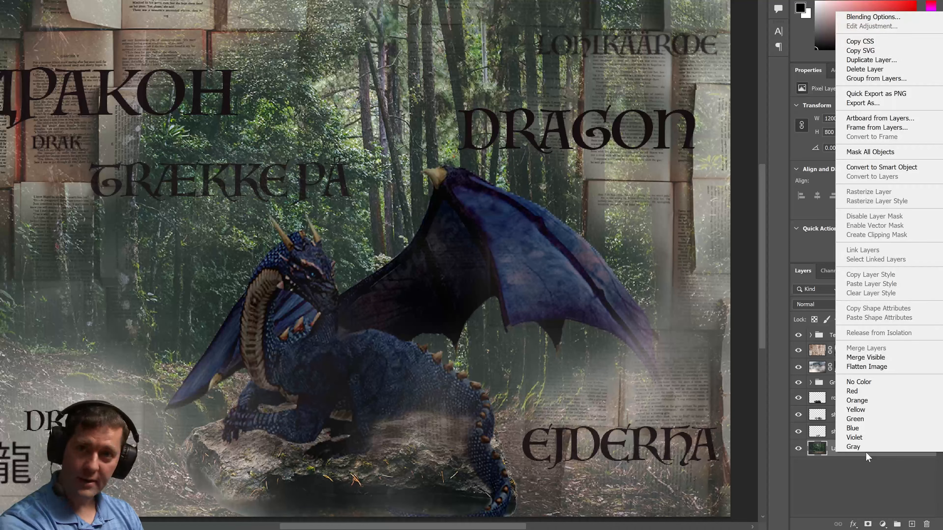
left_click(871, 170)
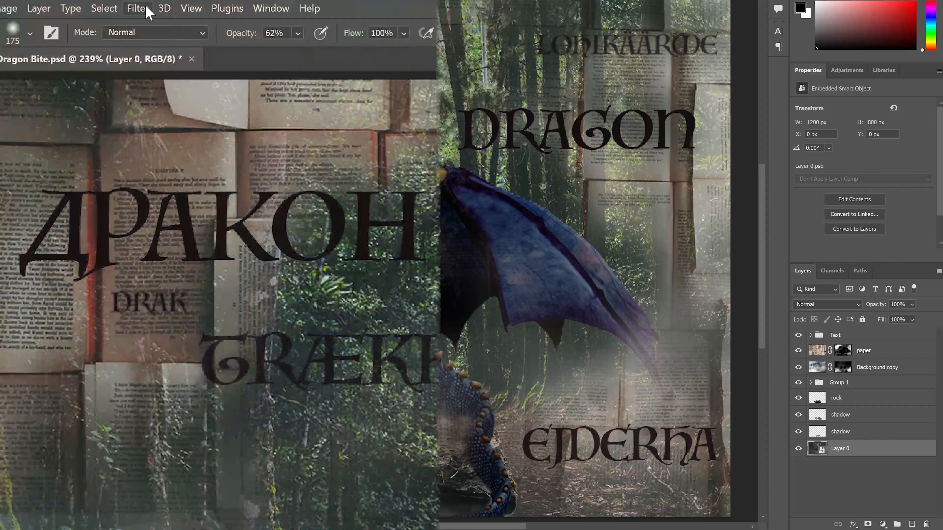
- Apply a Gaussian Blur smart filter with a 1-pixel radius to the background smart object and compare it with the filter off
left_click(145, 9)
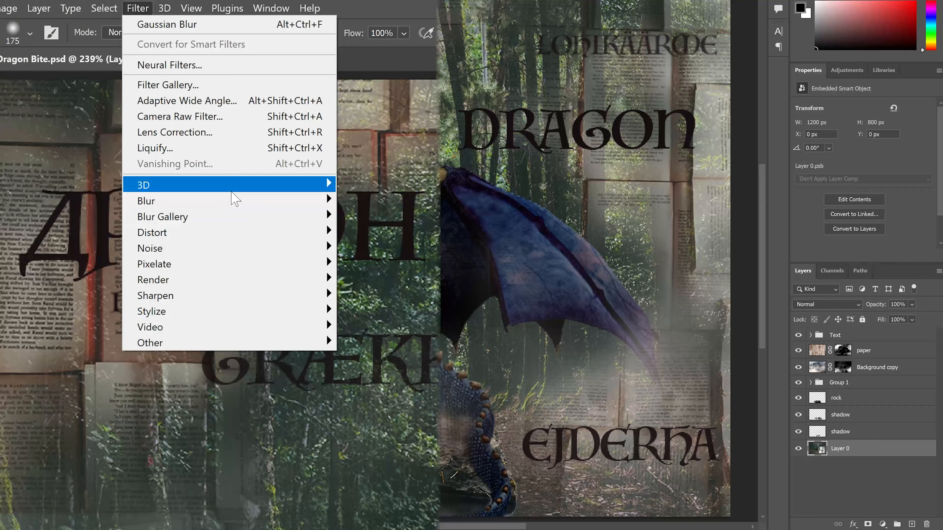
mouse_move(237, 201)
left_click(376, 261)
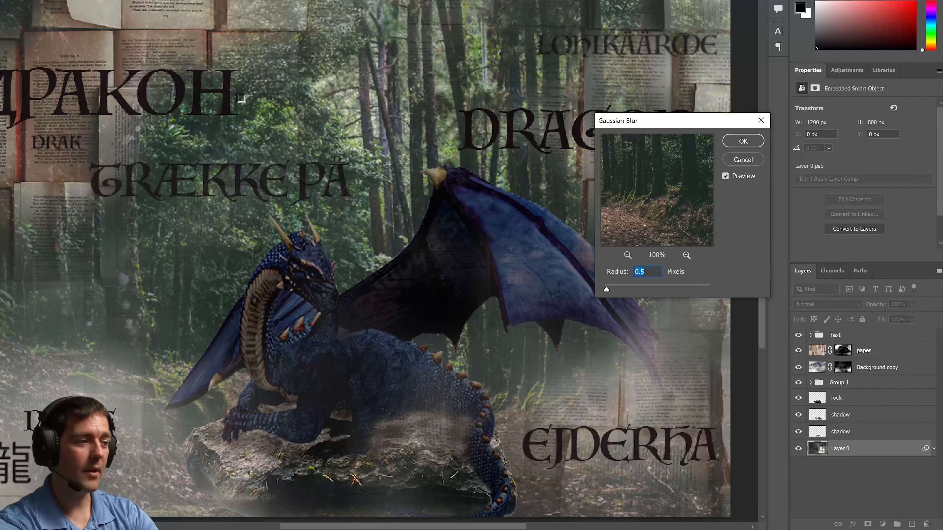
type("3")
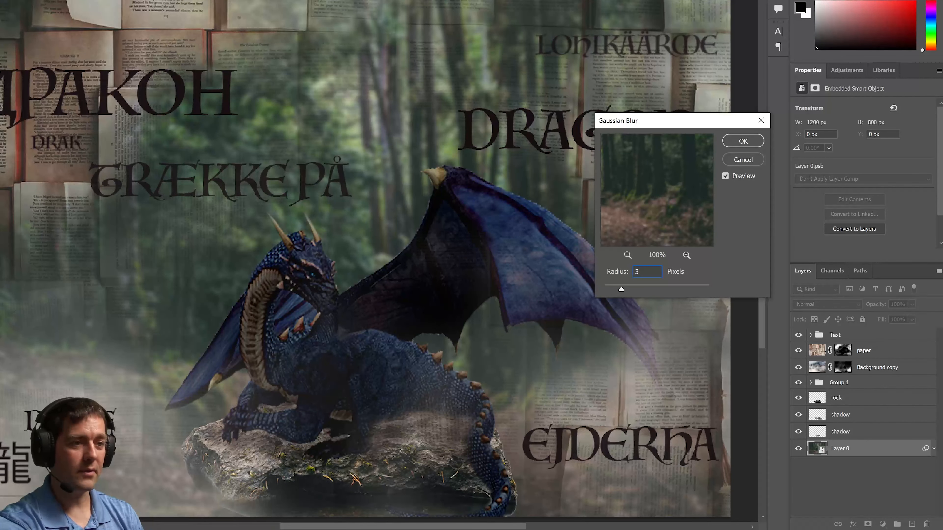
type("1.5")
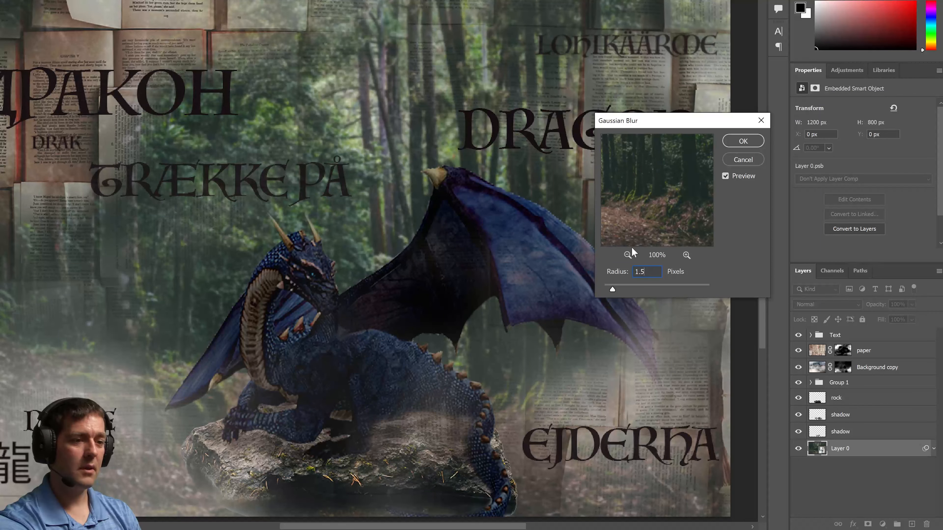
key("BackSpace")
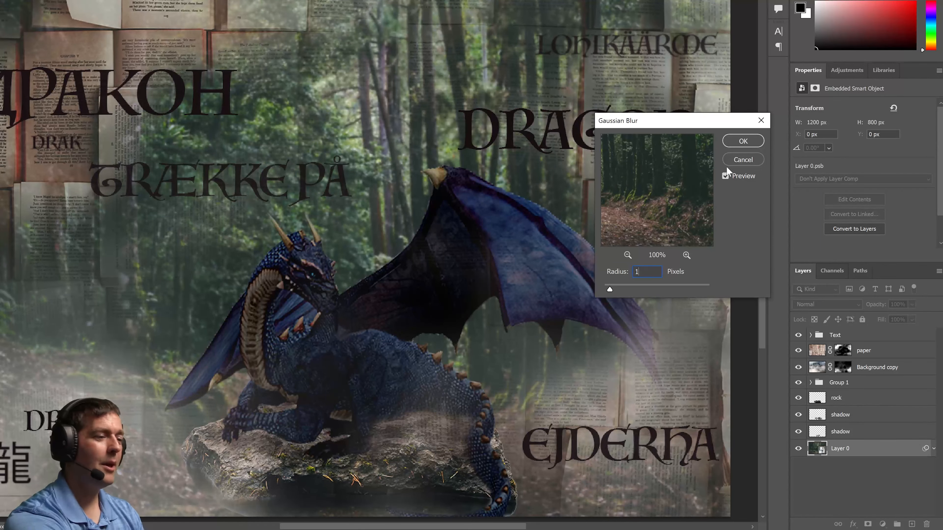
left_click(749, 138)
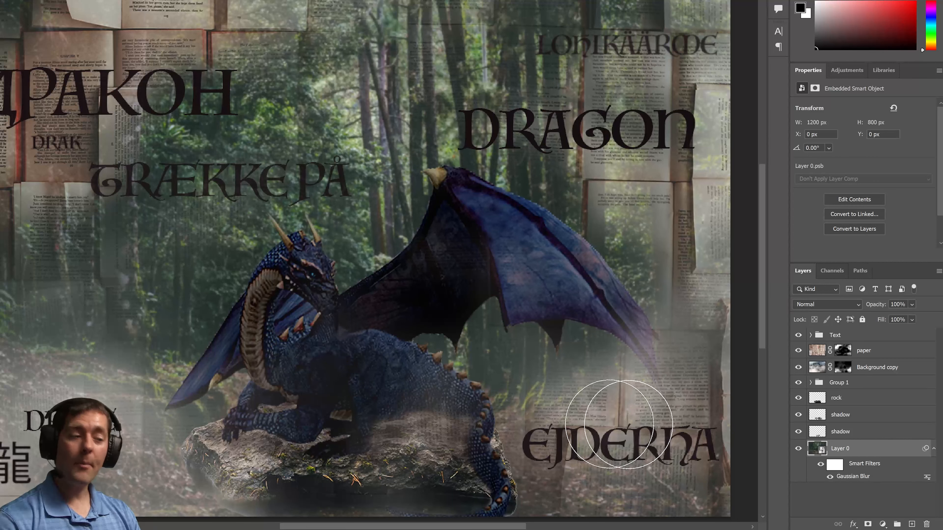
left_click(820, 465)
left_click(820, 465)
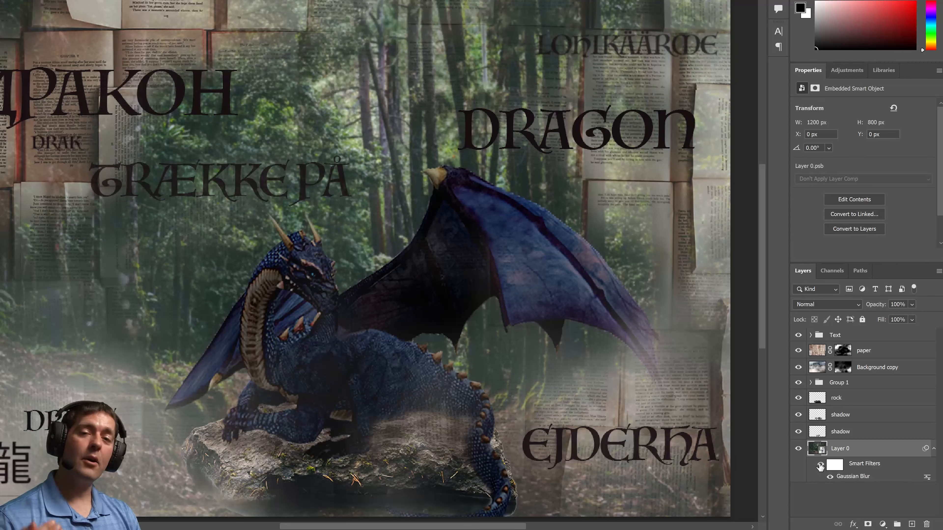
left_click(820, 467)
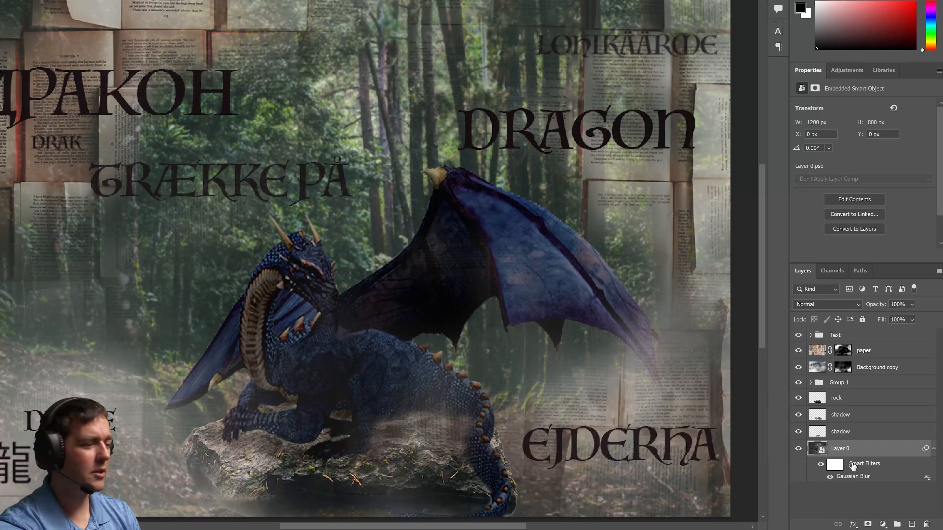
- Add a Levels adjustment directly above the background smart object and lower its white output level to 195
left_click(883, 524)
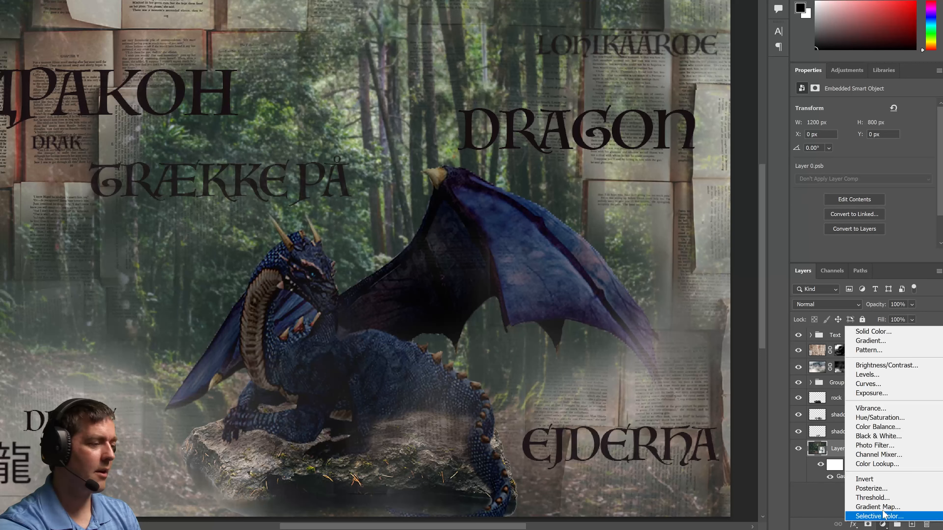
left_click(868, 375)
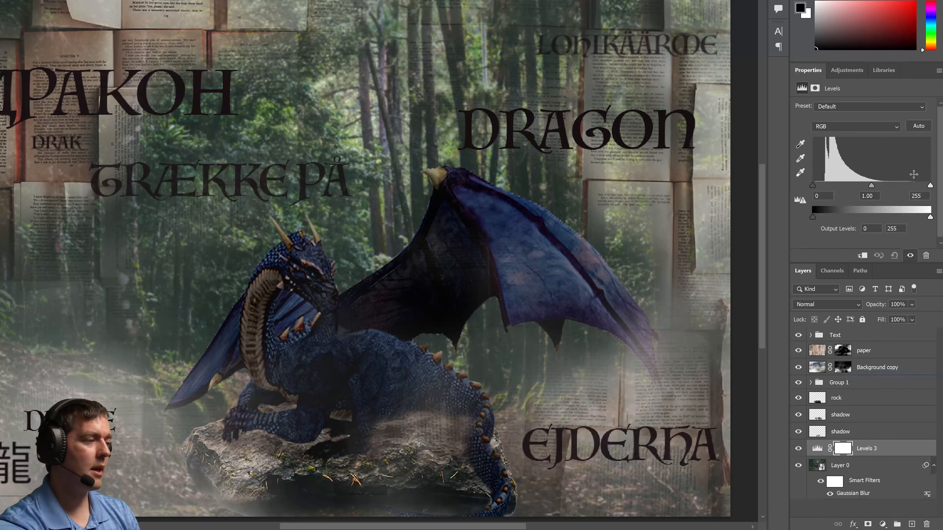
mouse_move(926, 220)
left_mouse_down()
mouse_move(782, 229)
mouse_move(917, 222)
left_mouse_up()
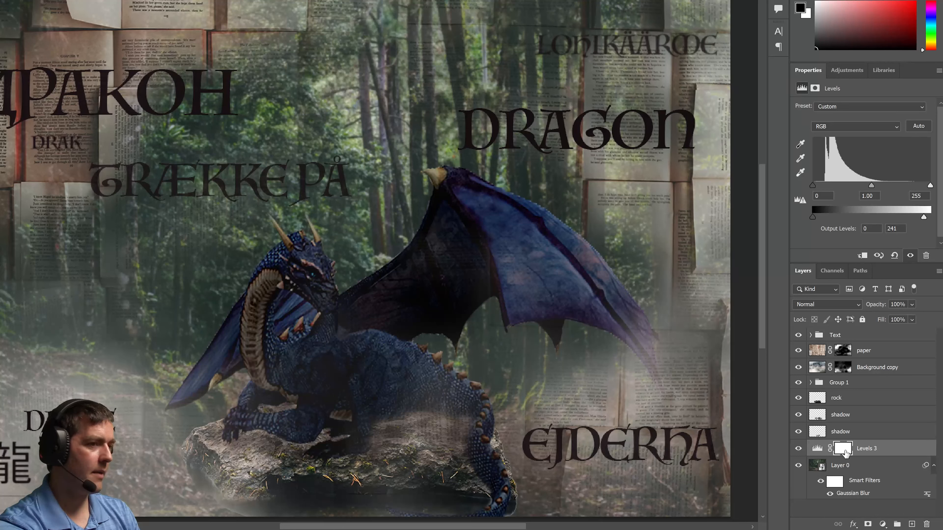
left_click(845, 452)
left_click(798, 452)
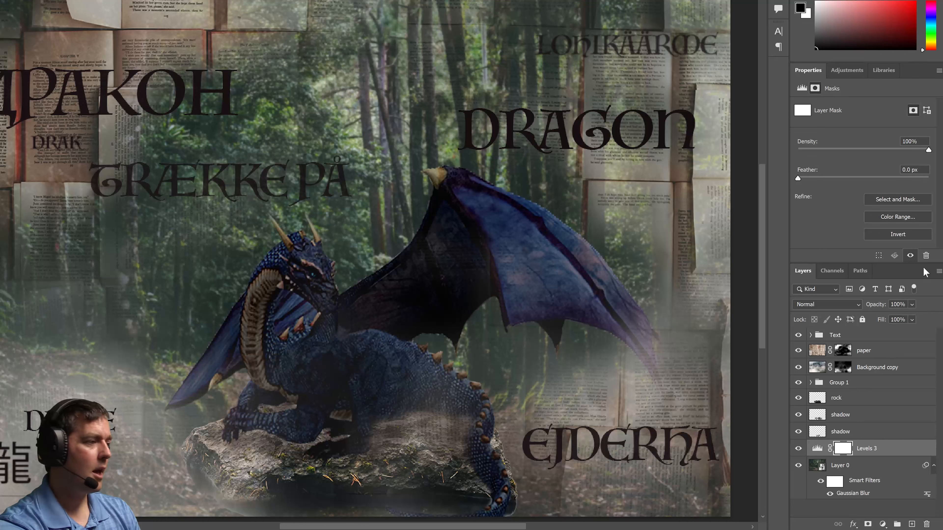
left_click(818, 450)
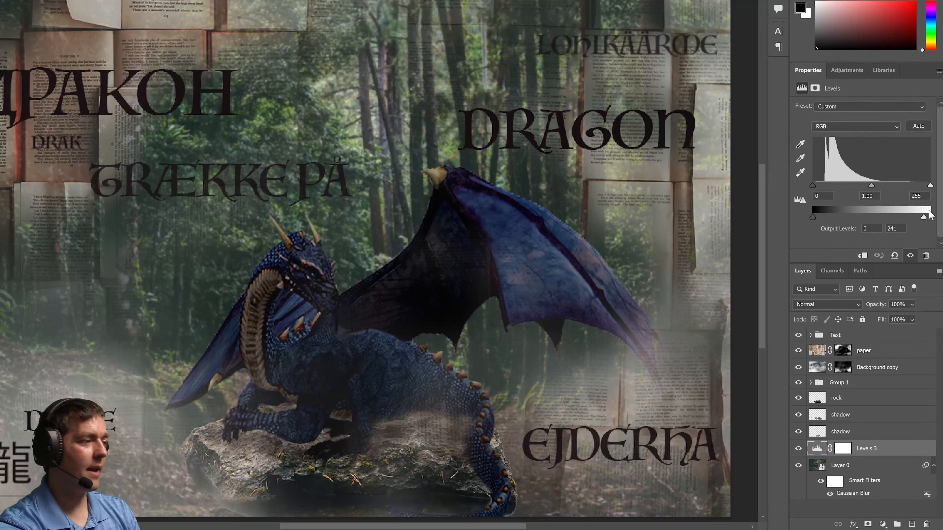
left_click_drag(923, 219, 907, 219)
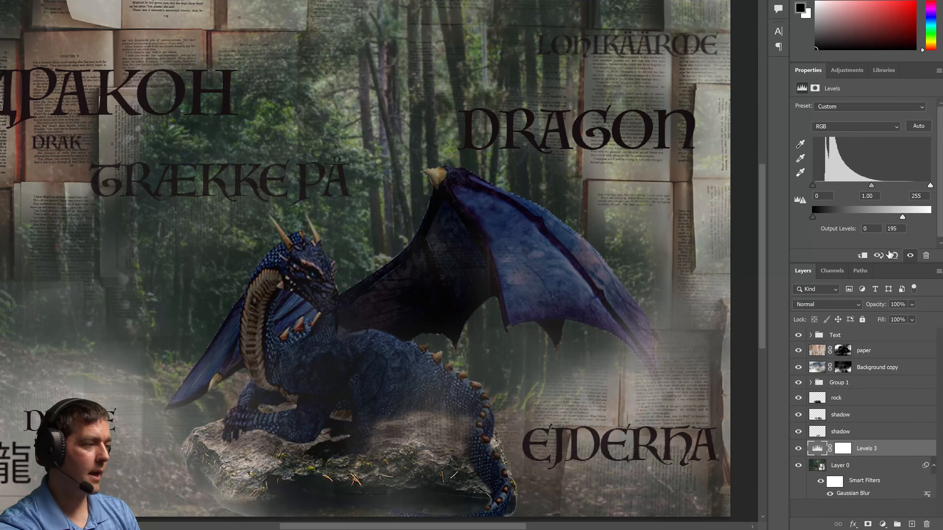
- Paint black with a soft brush on the Levels mask over parts of the forest to restore brighter patches
left_click(844, 450)
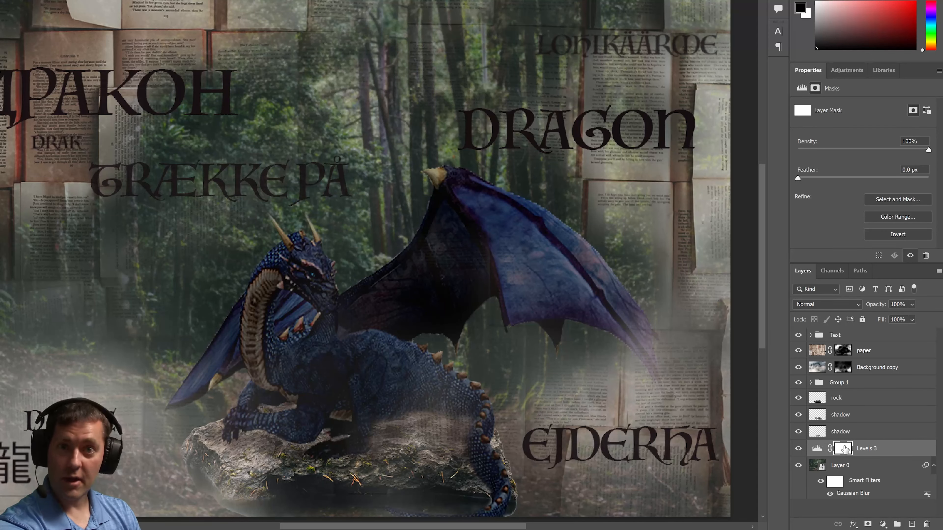
key("b")
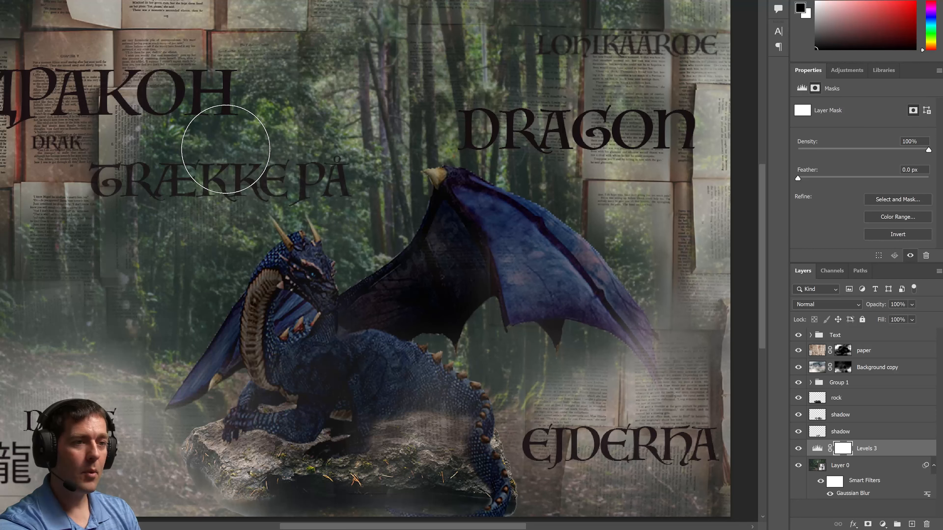
mouse_move(259, 55)
left_mouse_down()
mouse_move(158, 238)
mouse_move(86, 416)
mouse_move(125, 444)
mouse_move(147, 434)
left_mouse_up()
- Compare the background with and without the masked Levels adjustment
left_click(798, 450)
left_click(798, 449)
left_click(798, 449)
left_click(798, 449)
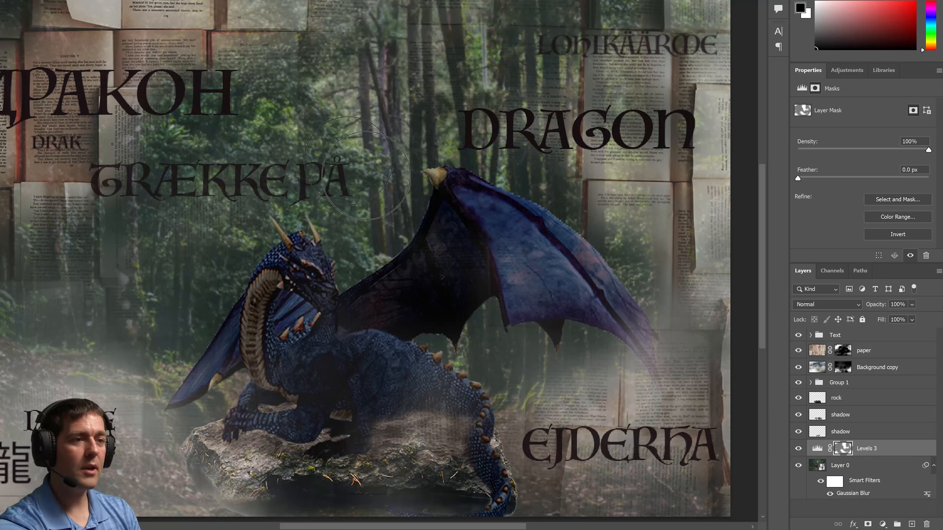
left_click(798, 449)
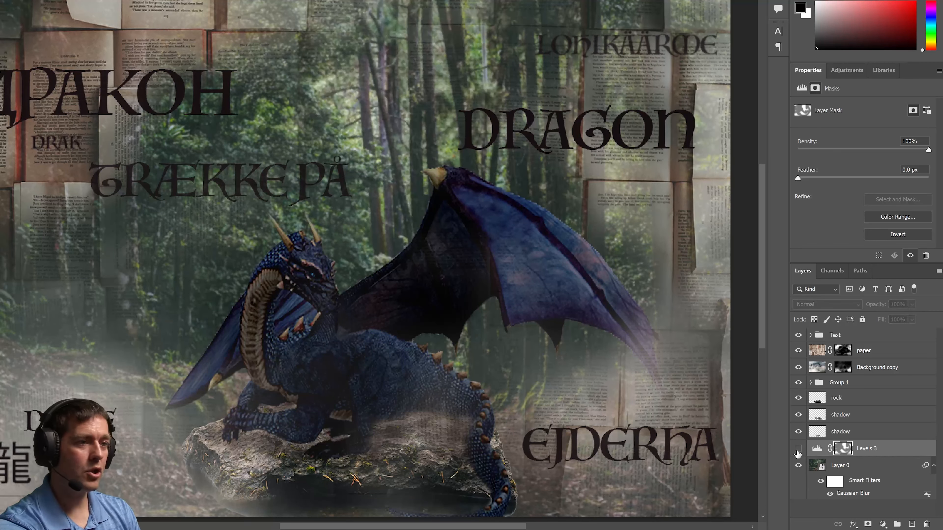
left_click(797, 449)
left_click(797, 449)
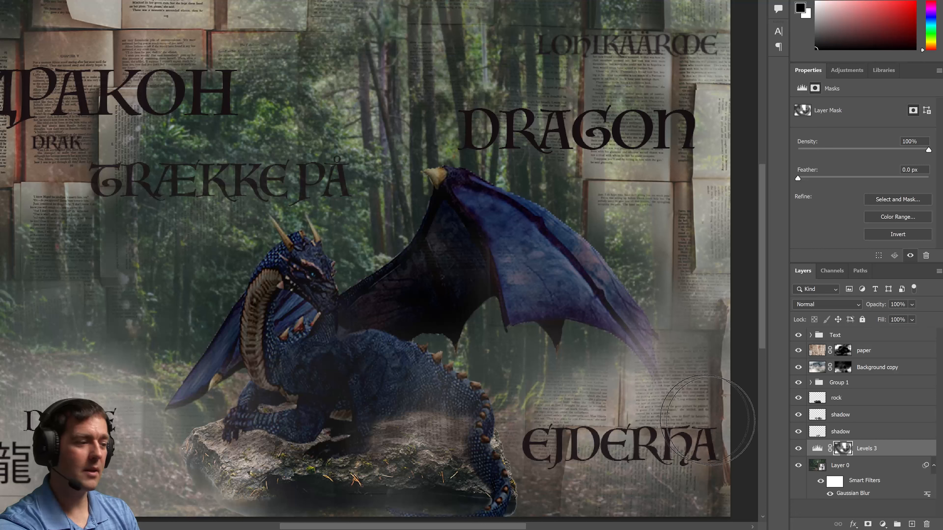
left_click(799, 449)
left_click(798, 449)
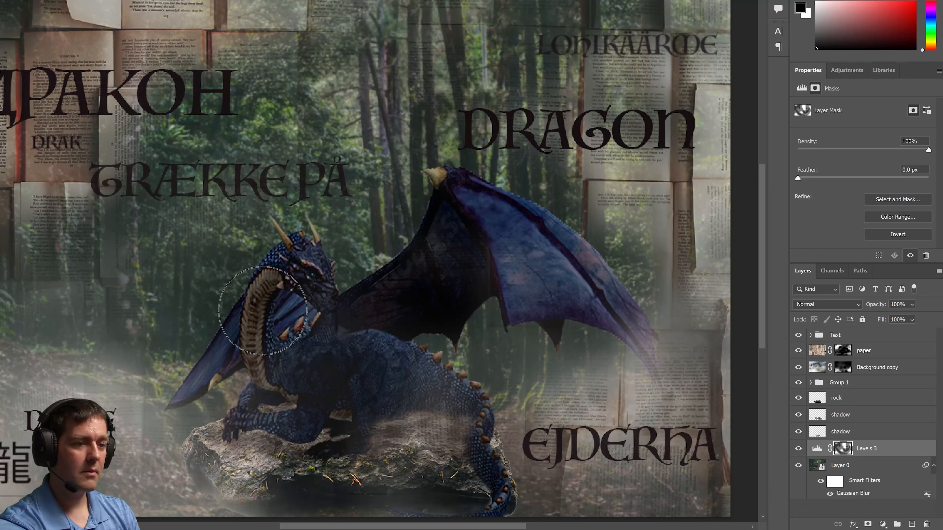
- Delete the two old shadow layers between the rock and the Levels adjustment
left_click(798, 431)
left_click_drag(808, 435, 925, 524)
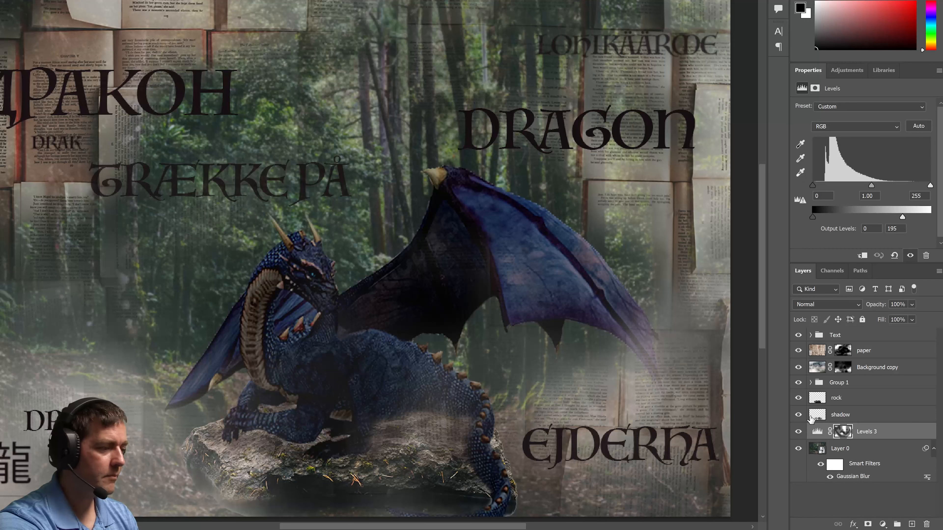
left_click(807, 421)
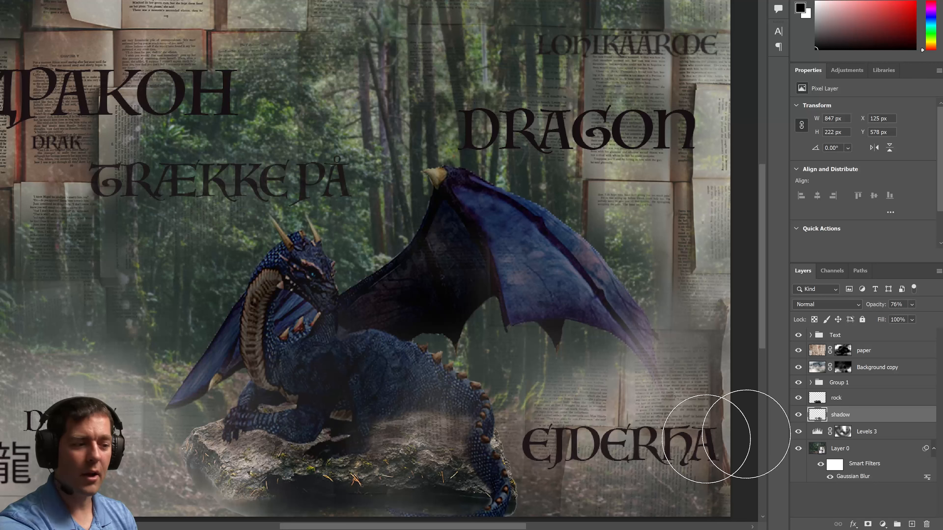
left_click_drag(813, 419, 927, 524)
- Check the rock layer by hiding and showing it, and create a new empty layer directly above it
left_click(799, 399)
left_click(799, 399)
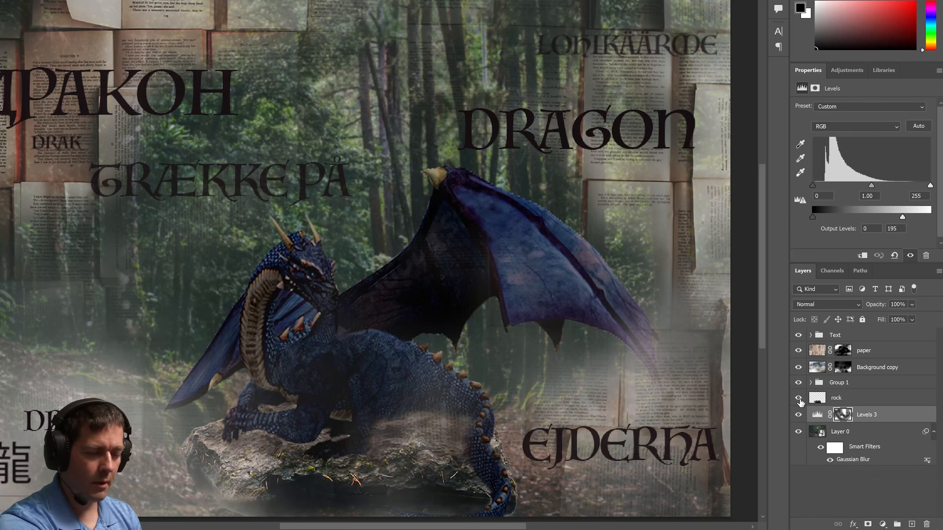
left_click(799, 399)
left_click(799, 399)
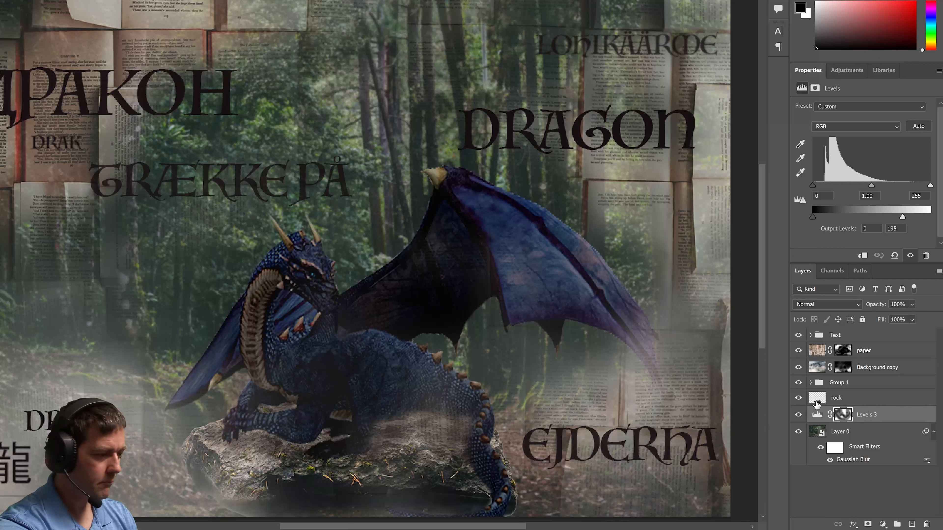
left_click(817, 403)
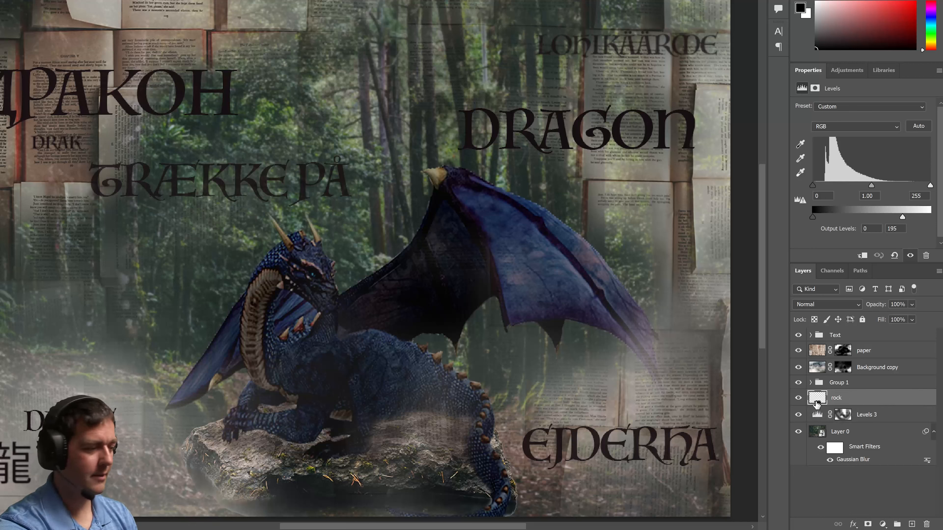
left_click(798, 398)
left_click(797, 398)
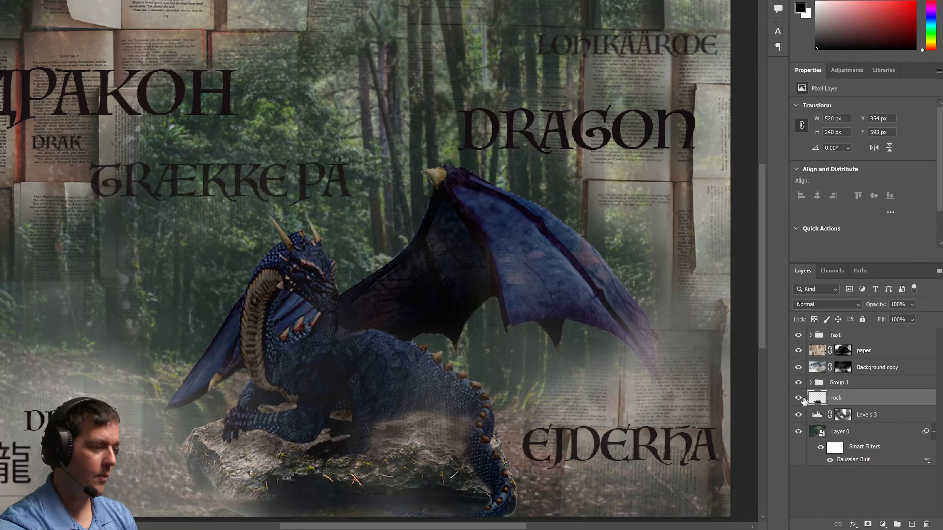
left_click(909, 524)
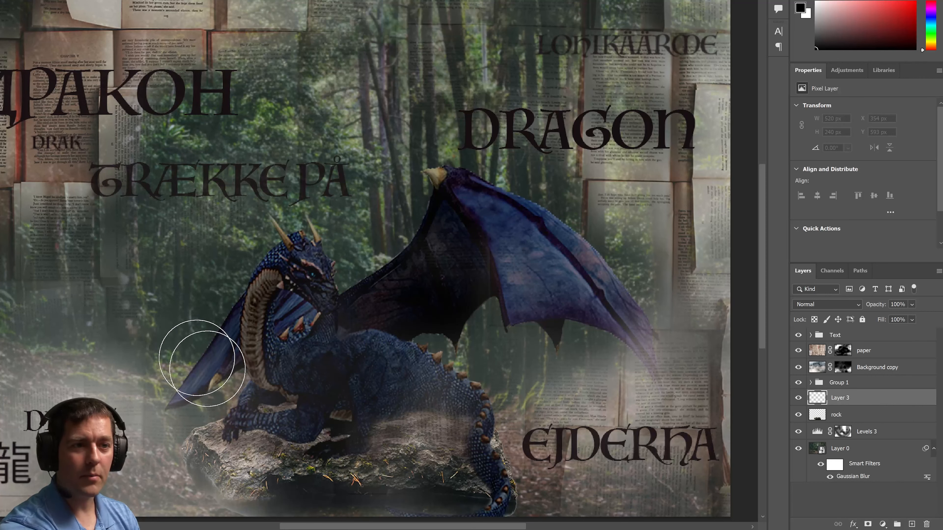
- Reduce the brush size and paint a small black contact shadow on the new layer beneath the dragon's front claws
key("bracketleft")
key("bracketleft")
key("bracketleft")
key("bracketleft")
key("bracketleft")
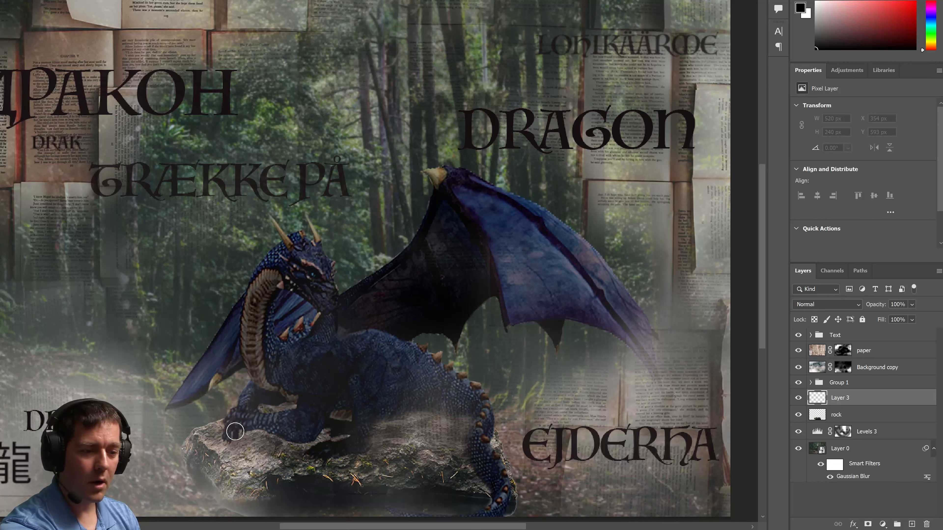
left_click_drag(231, 438, 246, 436)
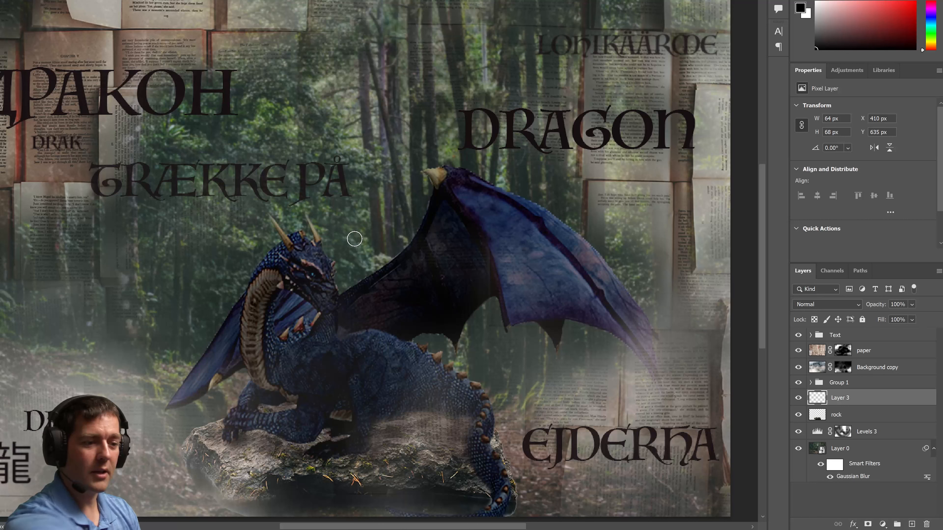
- Paint black shadows on the rock beneath the dragon's body and tail, and on the ground along the rock's base
mouse_move(242, 430)
left_mouse_down()
mouse_move(282, 436)
mouse_move(243, 430)
mouse_move(309, 445)
mouse_move(320, 432)
mouse_move(344, 436)
mouse_move(231, 436)
mouse_move(313, 439)
mouse_move(381, 426)
mouse_move(354, 461)
mouse_move(320, 460)
mouse_move(376, 453)
mouse_move(408, 421)
mouse_move(437, 418)
mouse_move(400, 418)
mouse_move(469, 427)
mouse_move(417, 428)
mouse_move(462, 442)
mouse_move(390, 438)
mouse_move(465, 447)
mouse_move(492, 504)
mouse_move(468, 462)
left_mouse_up()
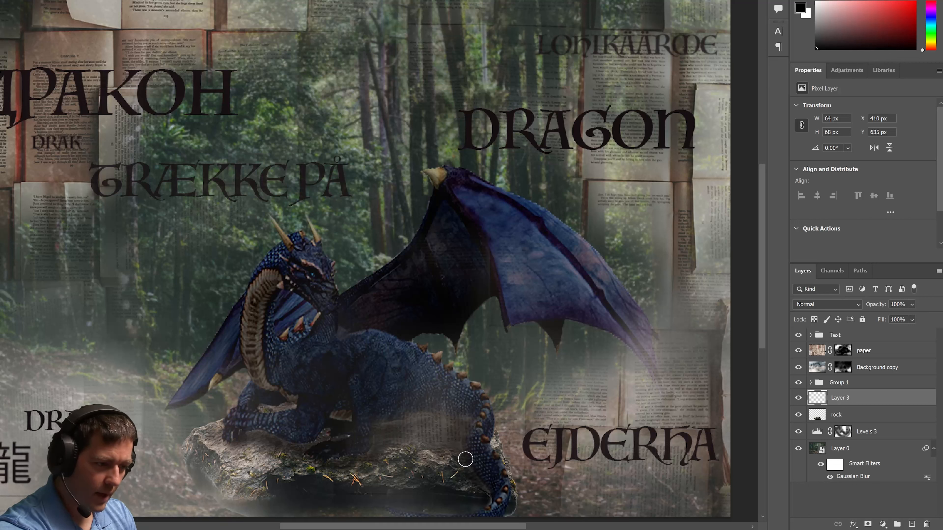
mouse_move(433, 437)
left_mouse_down()
mouse_move(382, 439)
mouse_move(423, 441)
mouse_move(401, 415)
mouse_move(359, 451)
mouse_move(312, 457)
mouse_move(343, 438)
mouse_move(229, 435)
mouse_move(233, 455)
left_mouse_up()
mouse_move(292, 472)
left_mouse_down()
mouse_move(211, 487)
mouse_move(147, 454)
mouse_move(168, 479)
mouse_move(217, 500)
mouse_move(251, 501)
mouse_move(204, 492)
mouse_move(311, 495)
mouse_move(410, 480)
mouse_move(465, 503)
mouse_move(538, 506)
mouse_move(453, 493)
mouse_move(570, 520)
mouse_move(480, 512)
mouse_move(616, 525)
mouse_move(480, 509)
mouse_move(419, 465)
mouse_move(461, 481)
mouse_move(418, 452)
mouse_move(389, 468)
mouse_move(373, 462)
mouse_move(411, 446)
mouse_move(455, 471)
mouse_move(417, 437)
mouse_move(352, 482)
mouse_move(257, 475)
mouse_move(285, 461)
mouse_move(273, 444)
mouse_move(297, 441)
mouse_move(267, 430)
left_mouse_up()
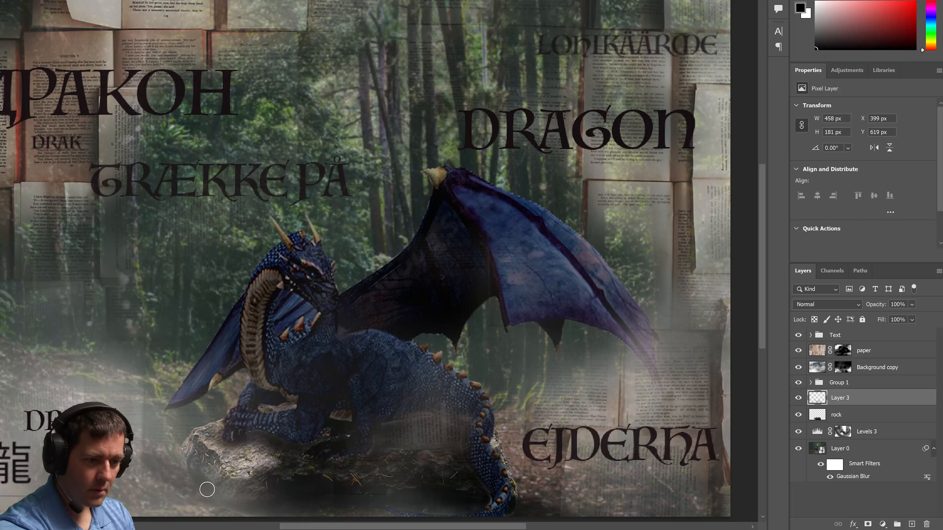
left_click_drag(207, 490, 320, 513)
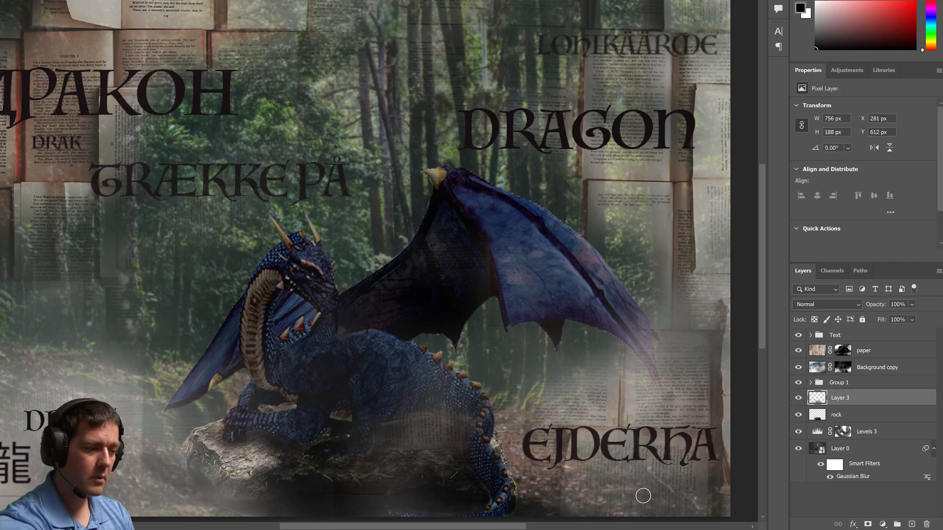
- Compare the painted shadow layer on and off, and set its opacity to 80%
left_click(798, 396)
left_click(798, 397)
left_click(798, 396)
left_click(798, 396)
left_click(798, 396)
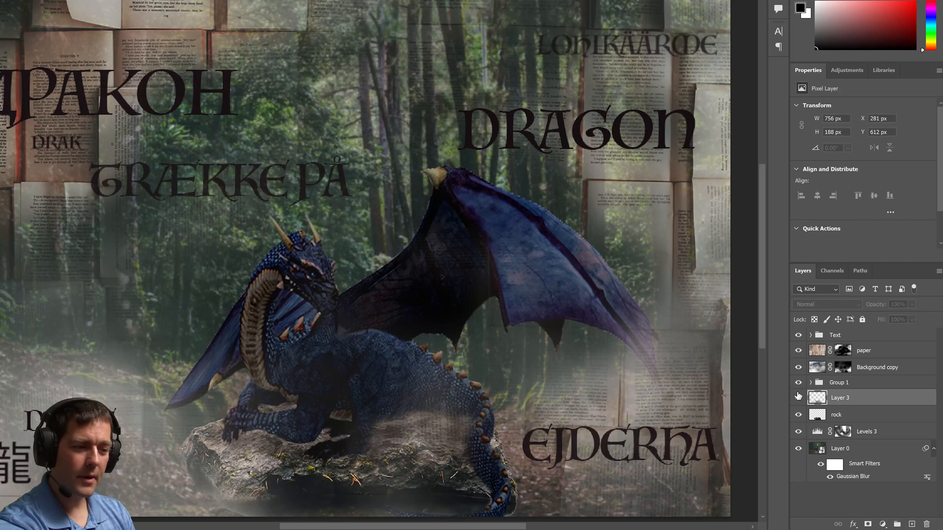
left_click(799, 397)
left_click(912, 304)
left_click(927, 318)
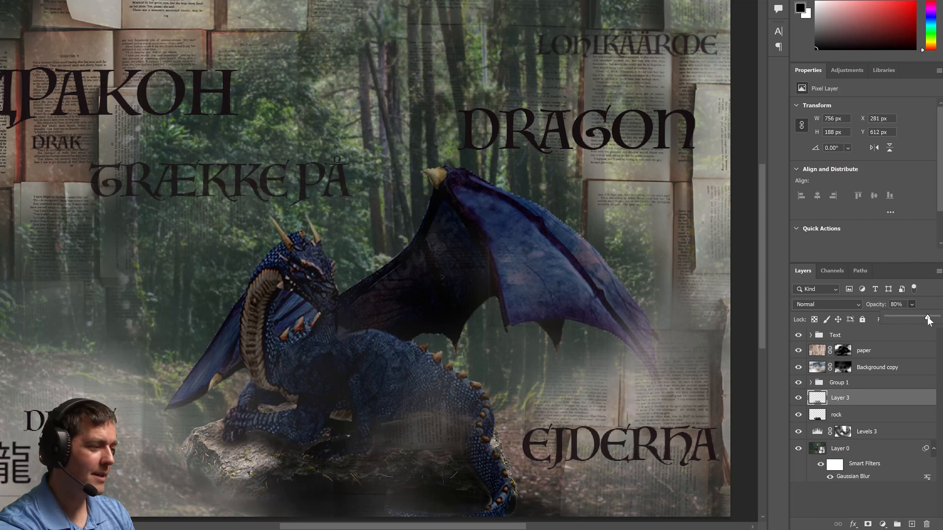
left_click(799, 397)
left_click(799, 397)
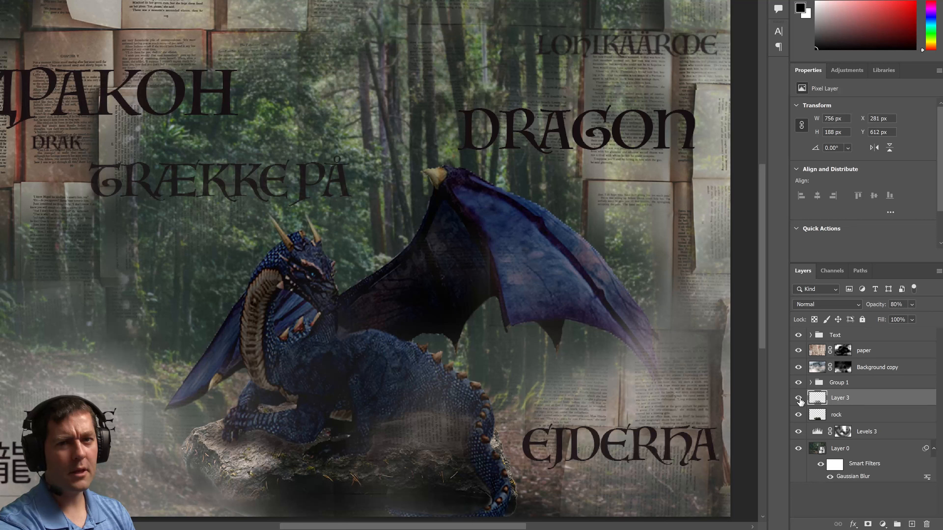
- Compare the composite with the painted shadow layer and the dragon's Group 1 shown and hidden
left_click(798, 397)
left_click(798, 398)
left_click(799, 397)
left_click(798, 397)
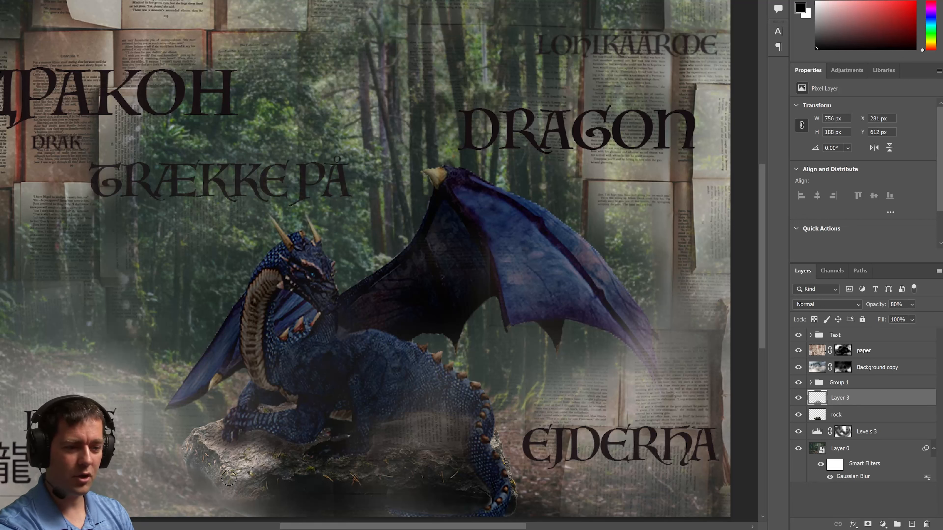
left_click(798, 383)
left_click(798, 383)
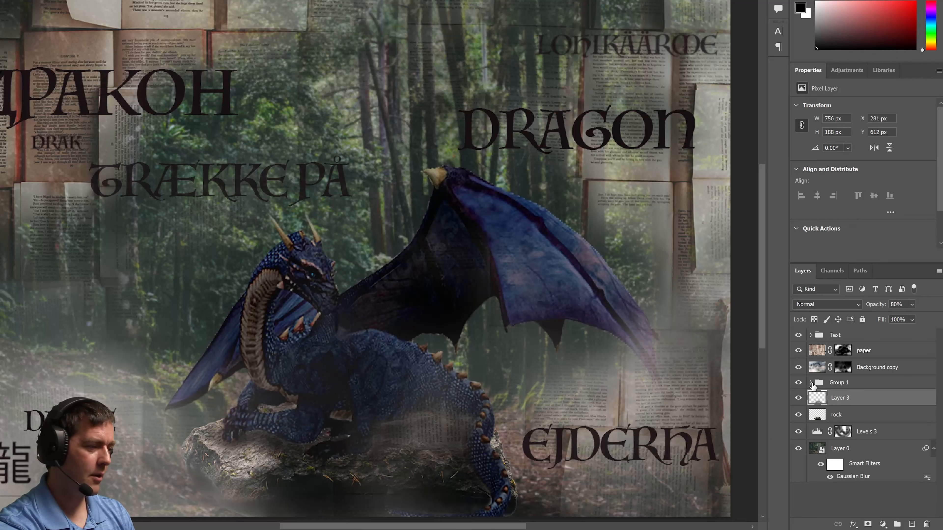
- Expand Group 1, select the dragon layer inside it, and compare the image with that layer shown and hidden
left_click(811, 383)
left_click(819, 468)
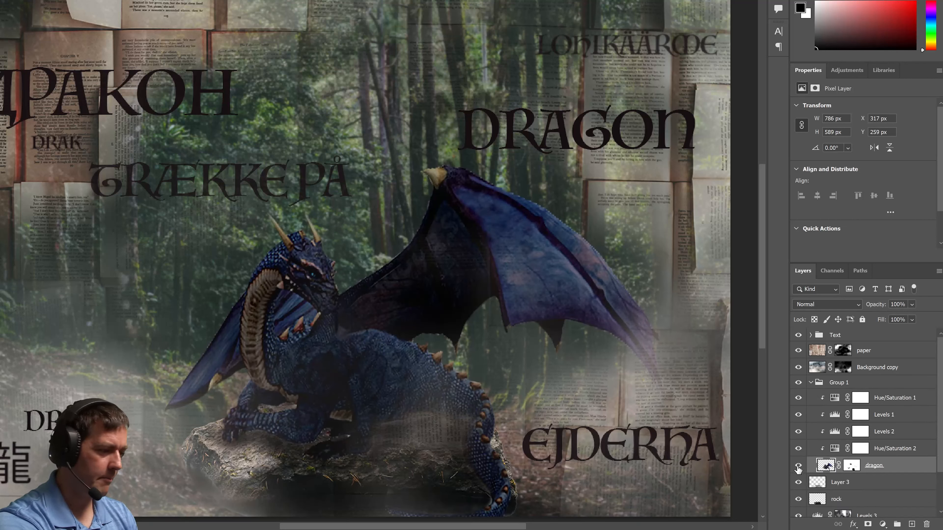
left_click(799, 467)
left_click(799, 467)
left_click(798, 466)
left_click(799, 466)
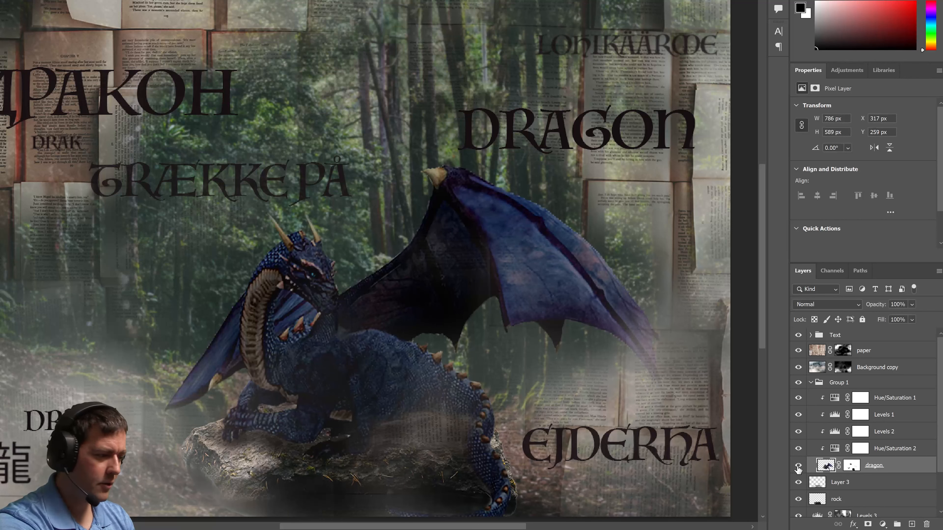
- Hide the Background copy and paper layers, and check the dragon and Layer 3 by switching each off and on
left_click(798, 367)
left_click(798, 350)
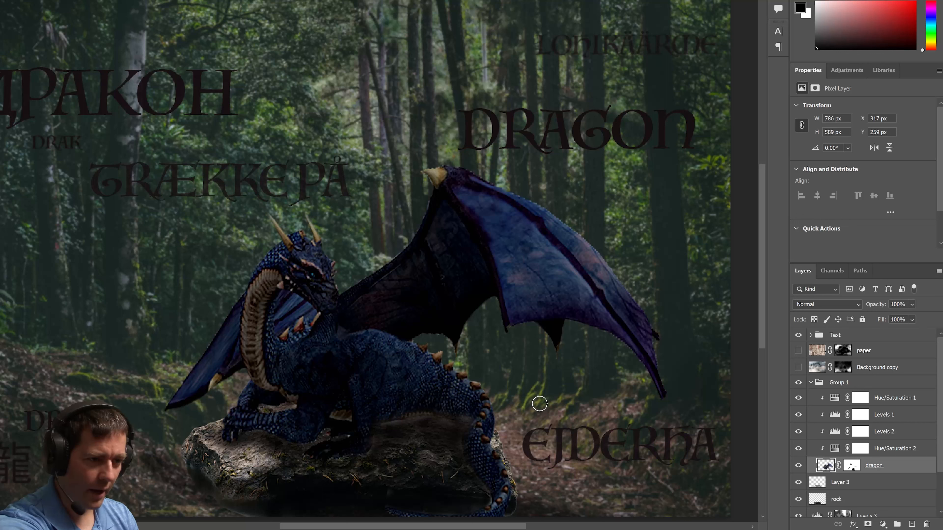
left_click(797, 466)
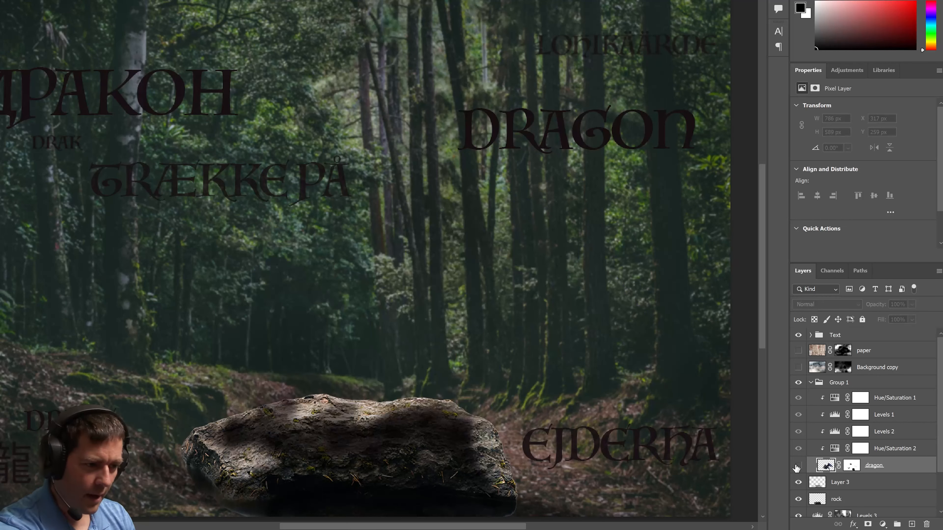
left_click(798, 466)
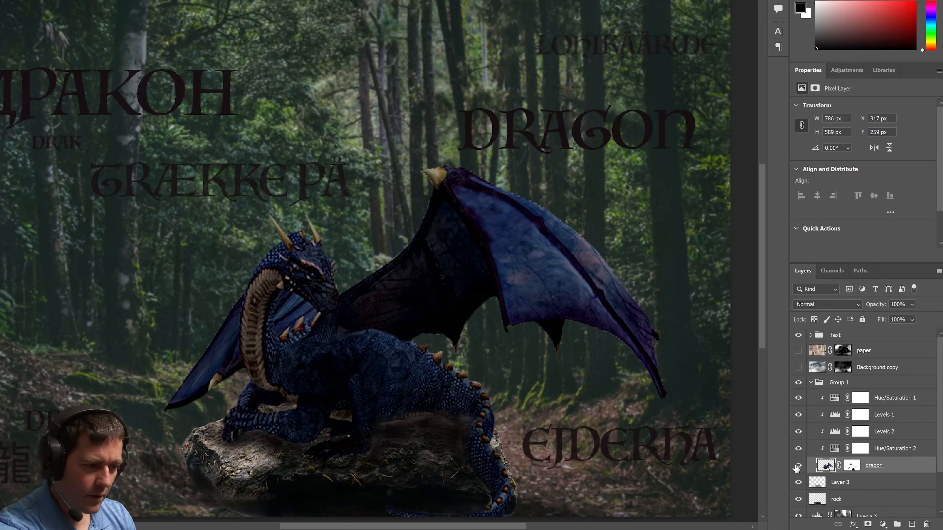
left_click(797, 482)
left_click(797, 483)
left_click(797, 483)
left_click(797, 482)
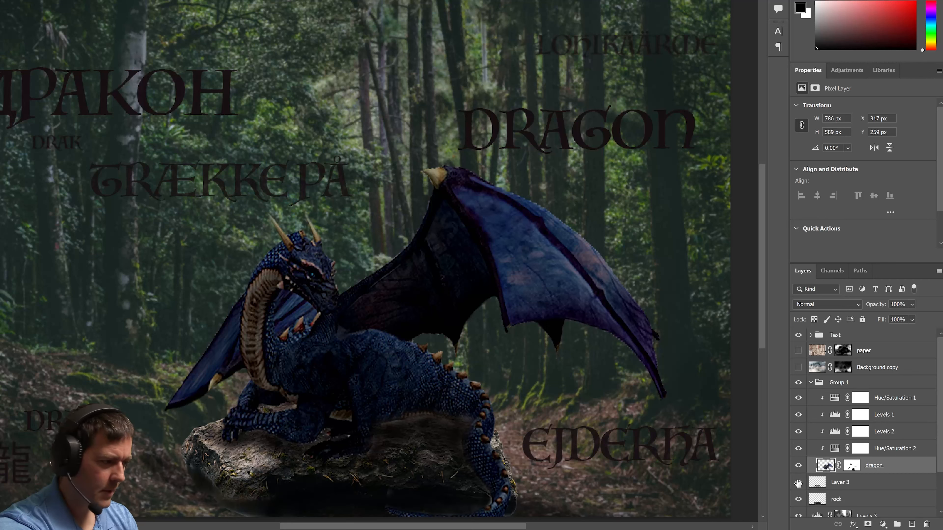
- Paint black on the dragon layer's mask beneath the belly to reveal the upper edge of the rock
left_click(851, 467)
key("ctrl+plus")
key("ctrl+plus")
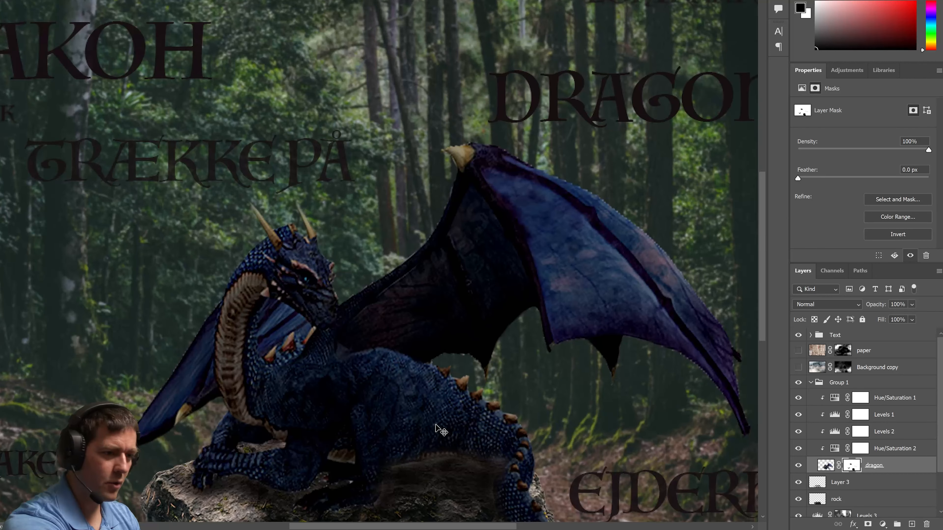
left_click_drag(499, 469, 597, 300)
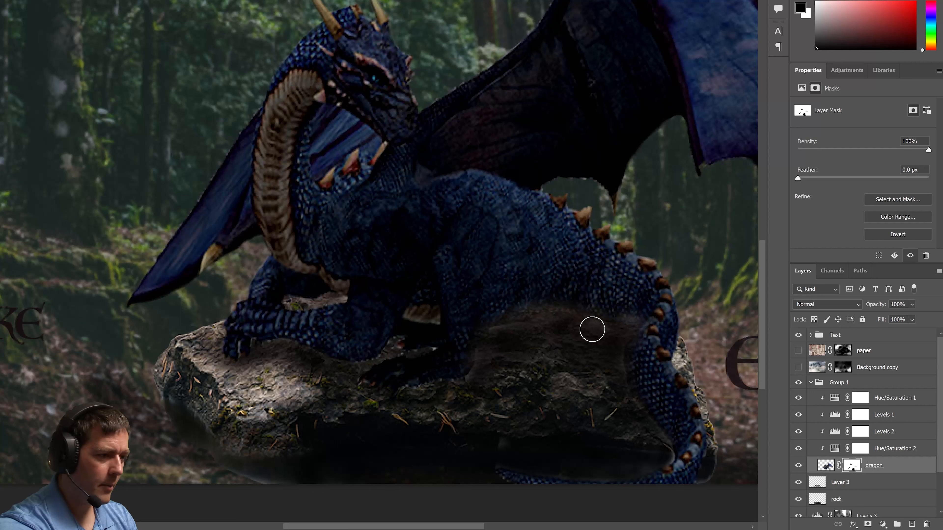
left_click_drag(499, 332, 475, 278)
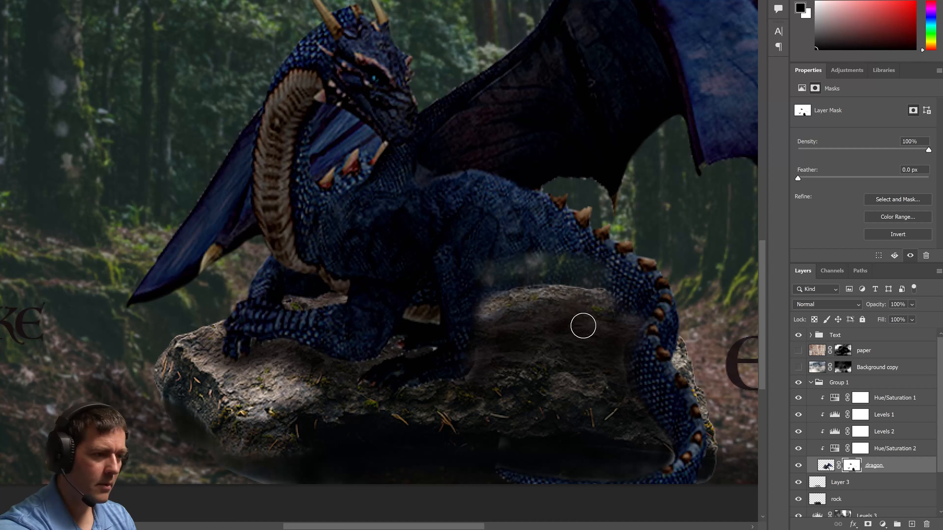
- Restore the dragon's belly with white on its mask, and clean up the area just below it in black using a larger brush
key("x")
mouse_move(583, 326)
left_mouse_down()
mouse_move(570, 310)
mouse_move(535, 302)
mouse_move(482, 312)
mouse_move(569, 300)
mouse_move(481, 312)
mouse_move(566, 295)
mouse_move(641, 324)
mouse_move(572, 295)
mouse_move(470, 315)
mouse_move(455, 351)
left_mouse_up()
key("bracketright")
key("bracketright")
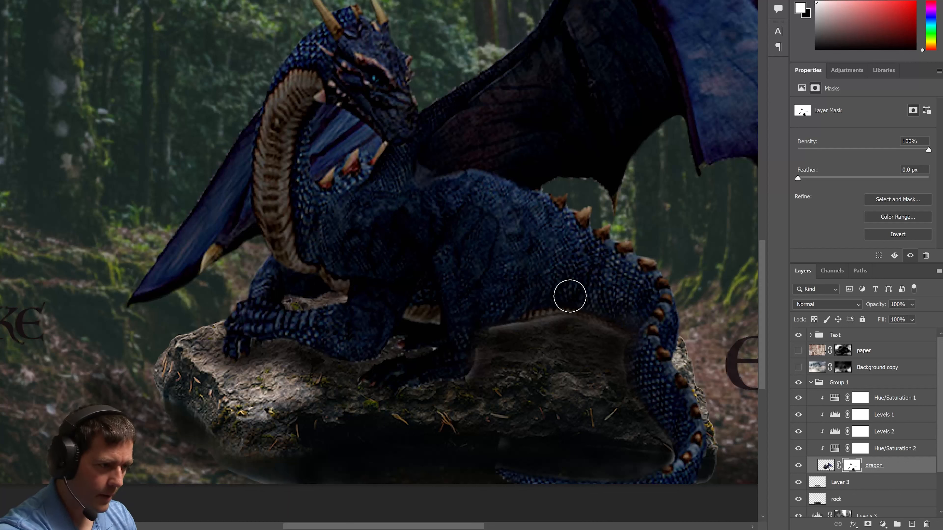
key("x")
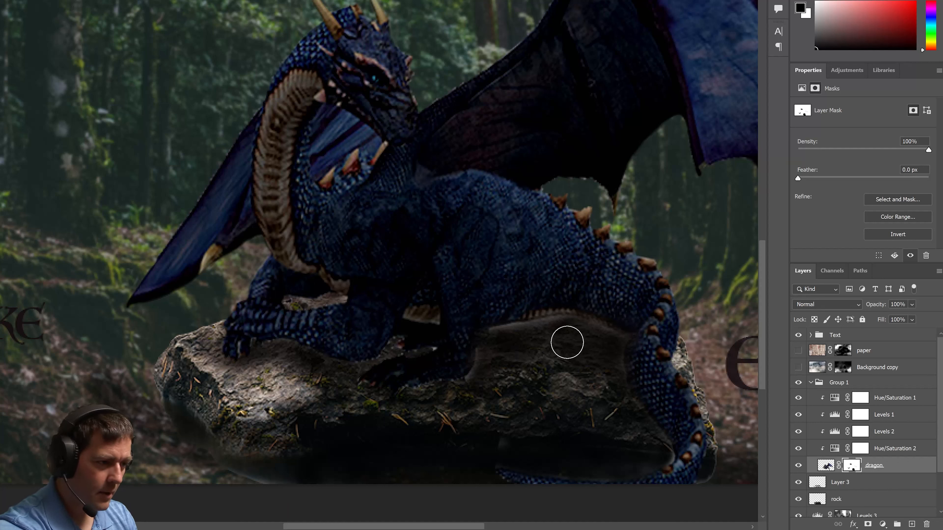
mouse_move(512, 341)
left_mouse_down()
mouse_move(566, 330)
mouse_move(553, 336)
left_mouse_up()
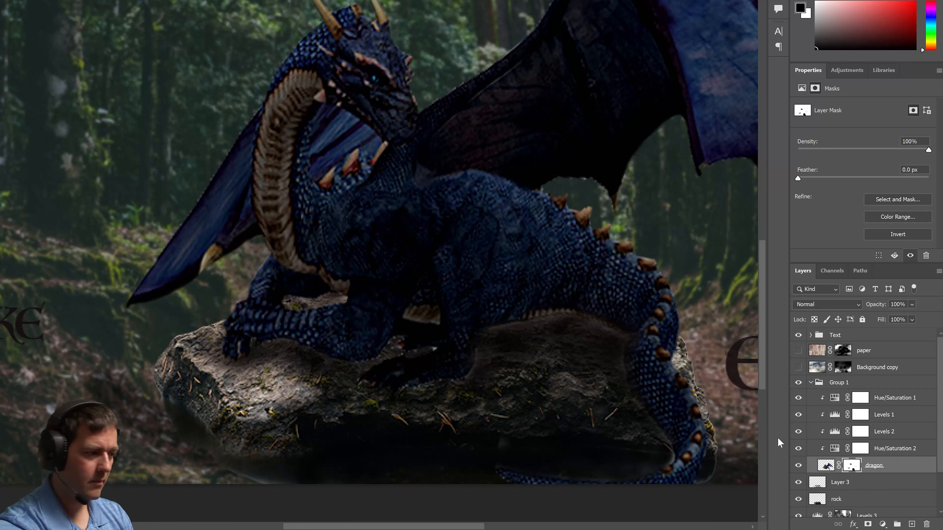
- Compare the dragon's colour and brightness with the Hue/Saturation 2 adjustment on and off
left_click(795, 449)
left_click(794, 449)
left_click(795, 449)
key("ctrl+minus")
left_click_drag(630, 272, 545, 352)
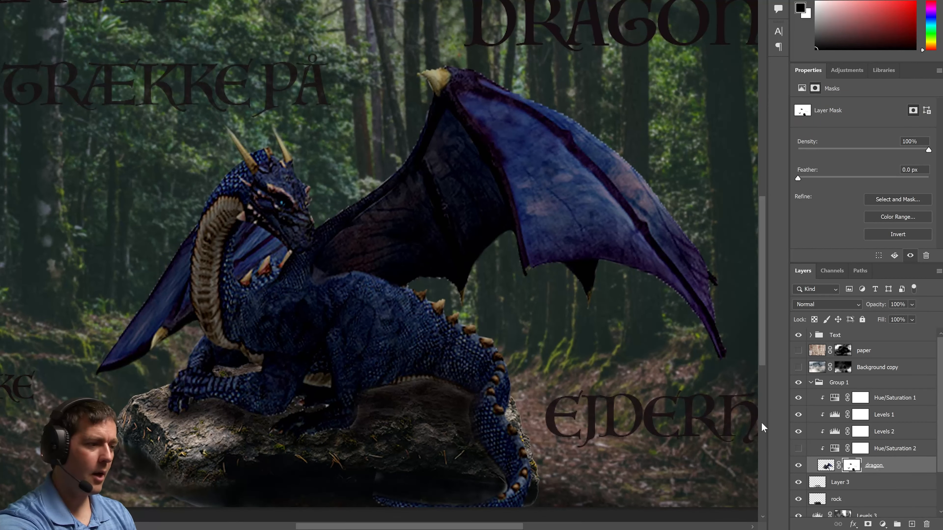
left_click(798, 448)
left_click(798, 449)
left_click(798, 448)
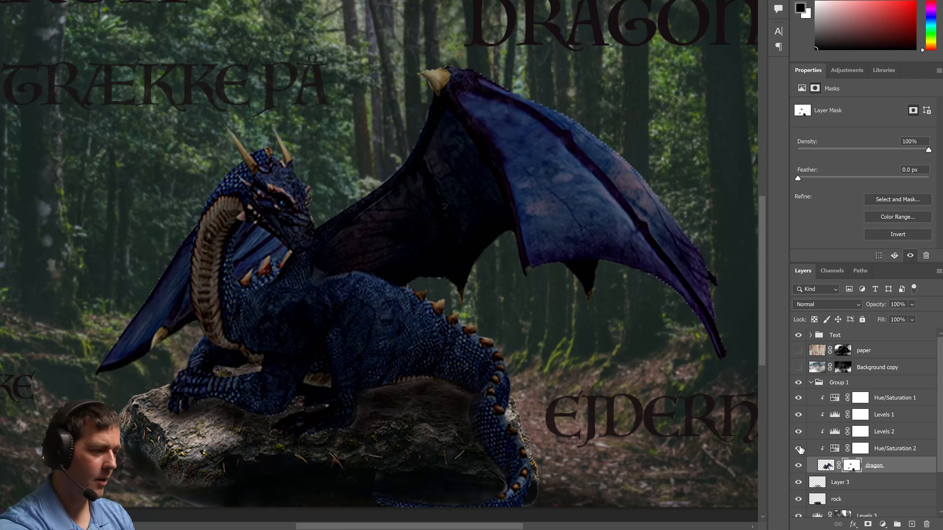
left_click(798, 448)
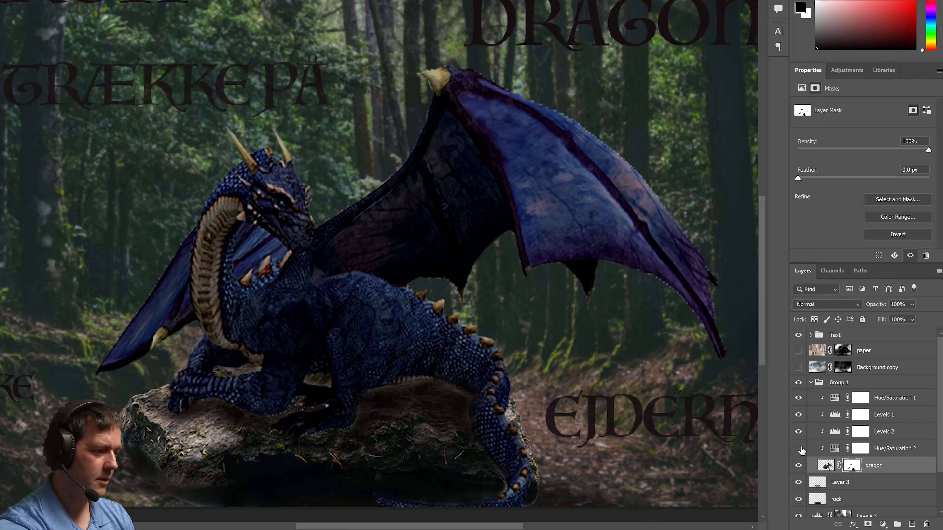
- Set the Lightness of the Hue/Saturation 2 adjustment to 0
left_click(832, 449)
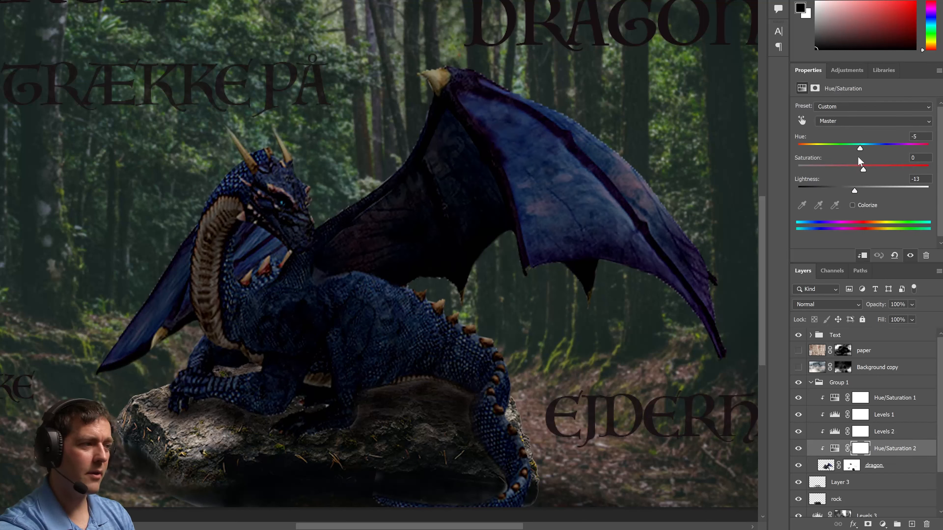
left_click_drag(854, 190, 863, 190)
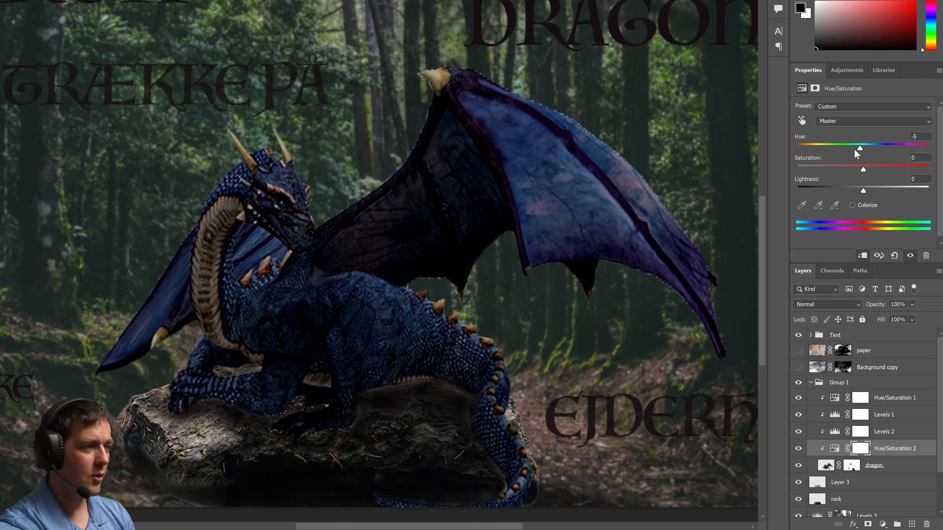
left_click_drag(862, 148, 862, 172)
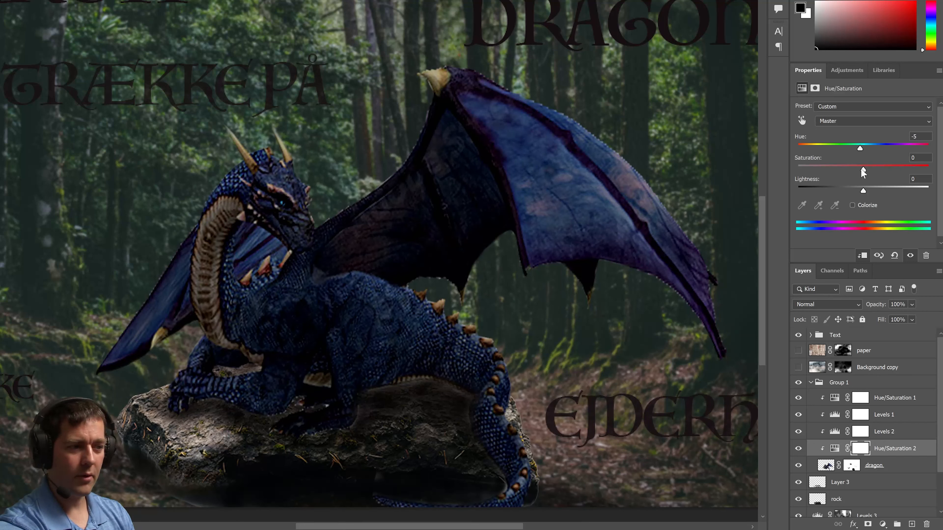
- Examine the Levels 2 settings and compare the dragon with that adjustment on and off
left_click(797, 431)
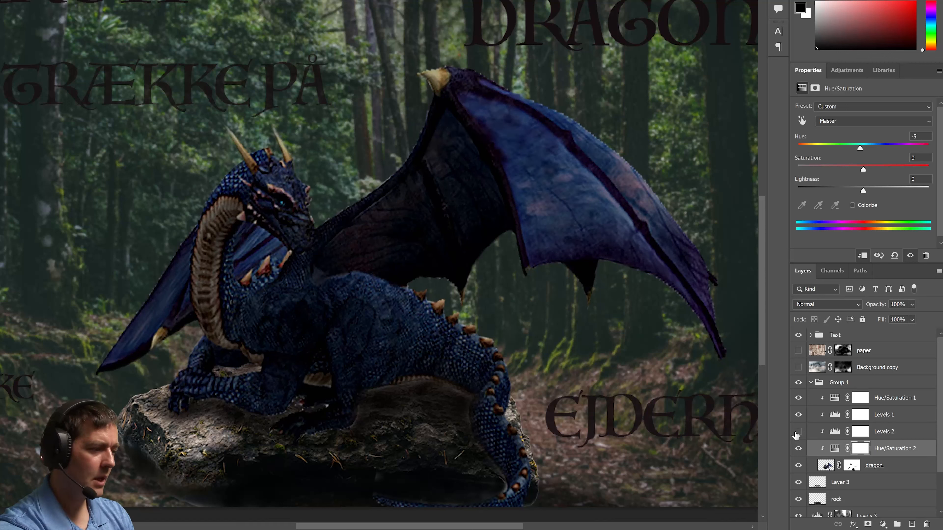
left_click(797, 432)
left_click(798, 432)
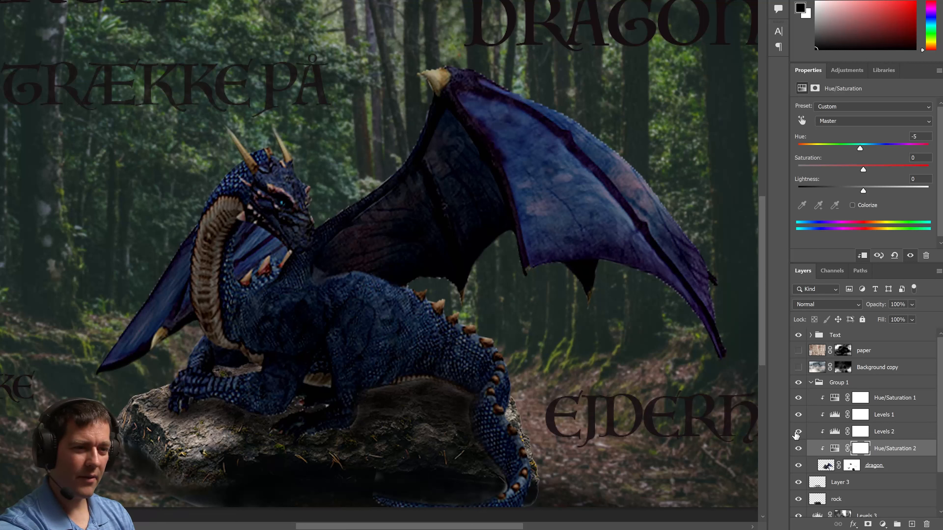
left_click(797, 431)
left_click(797, 431)
left_click(797, 432)
left_click(796, 433)
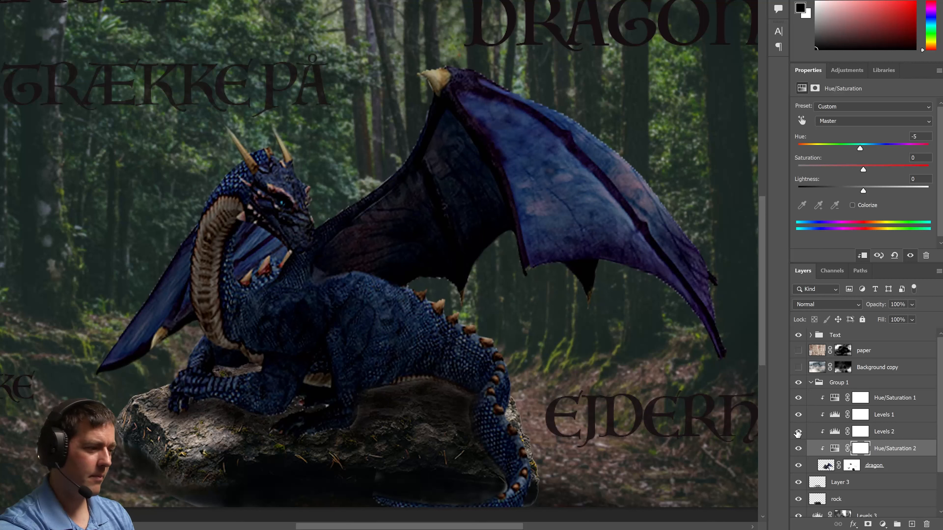
left_click(797, 432)
left_click(798, 431)
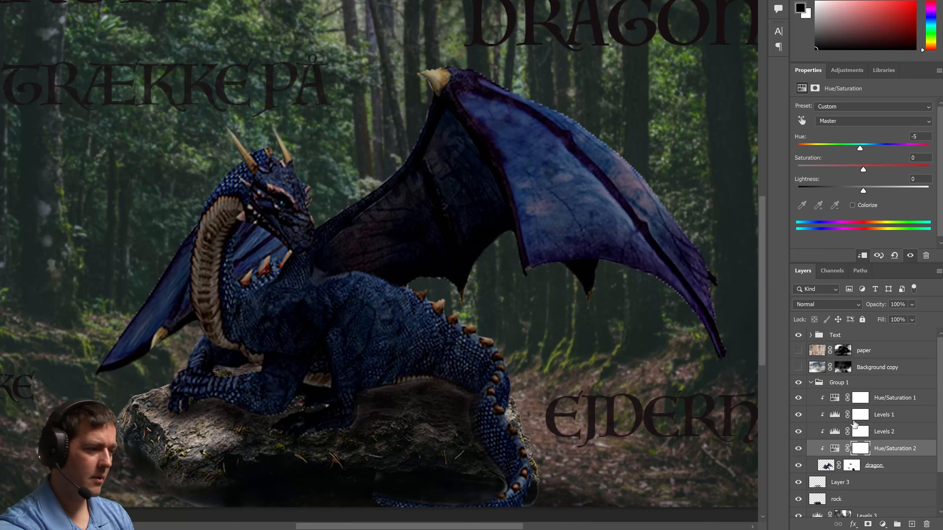
left_click(871, 433)
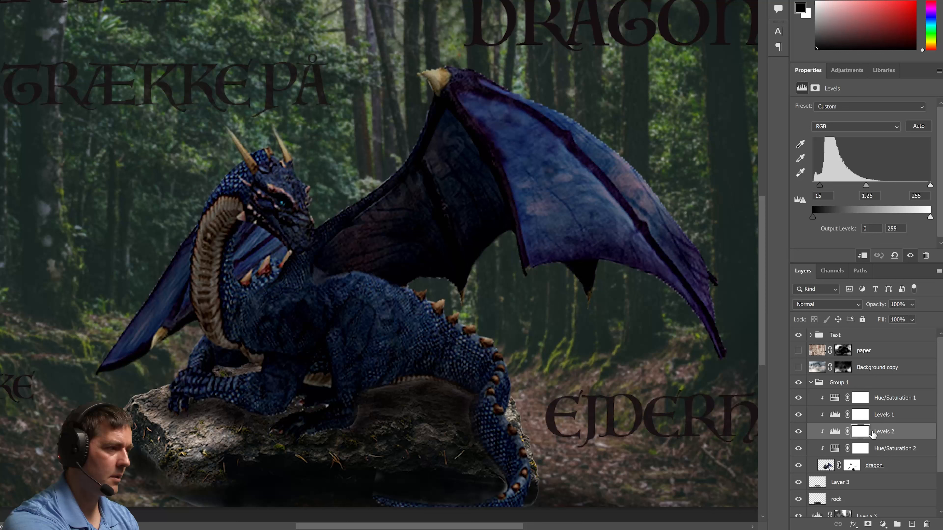
left_click(797, 432)
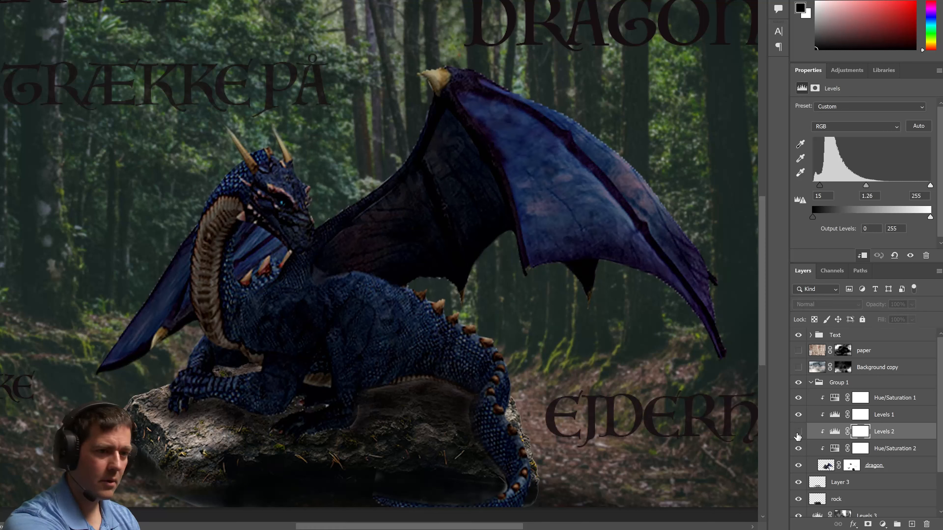
left_click(798, 433)
left_click(798, 432)
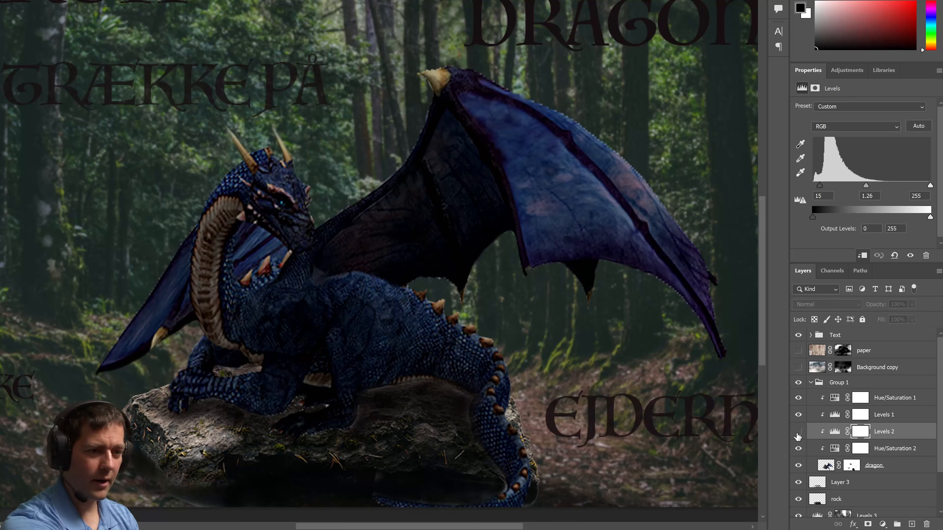
left_click(798, 433)
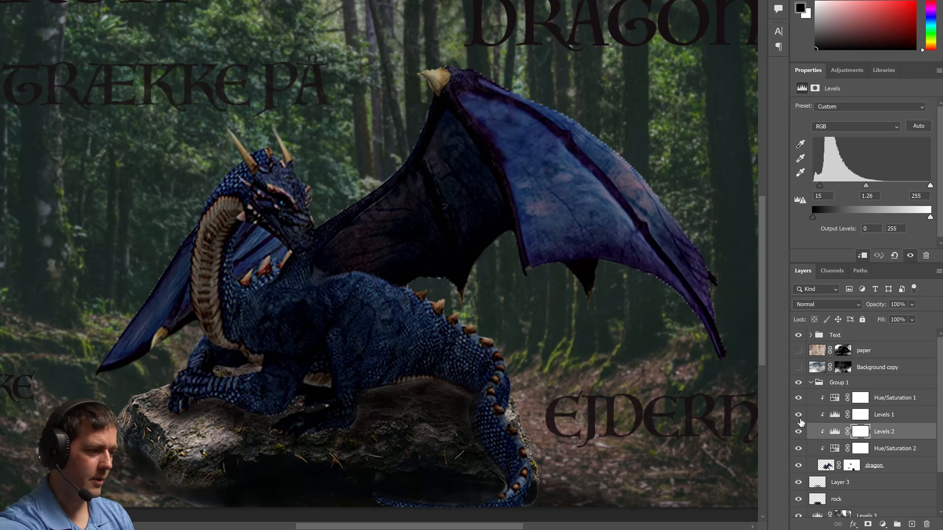
- Compare the dragon with the Levels 1 adjustment on and off, and delete Levels 1
left_click(798, 415)
left_click(798, 414)
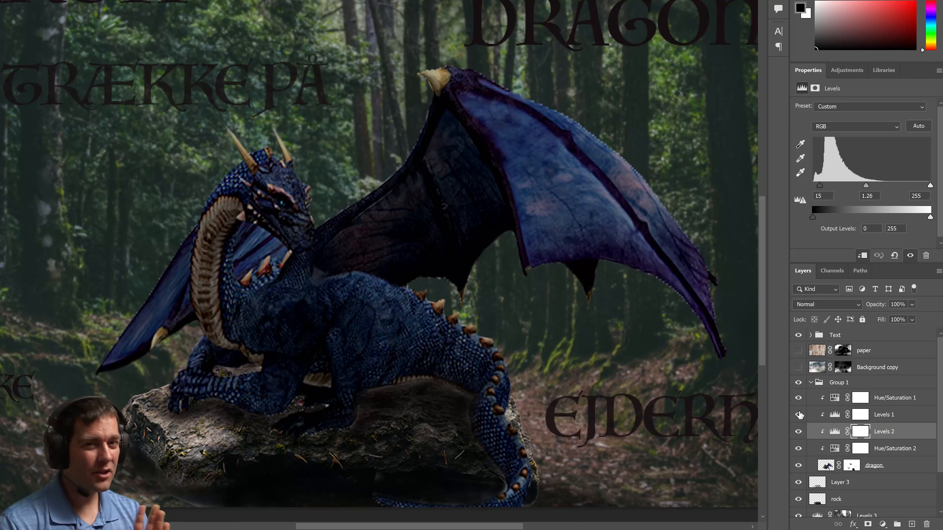
left_click(799, 415)
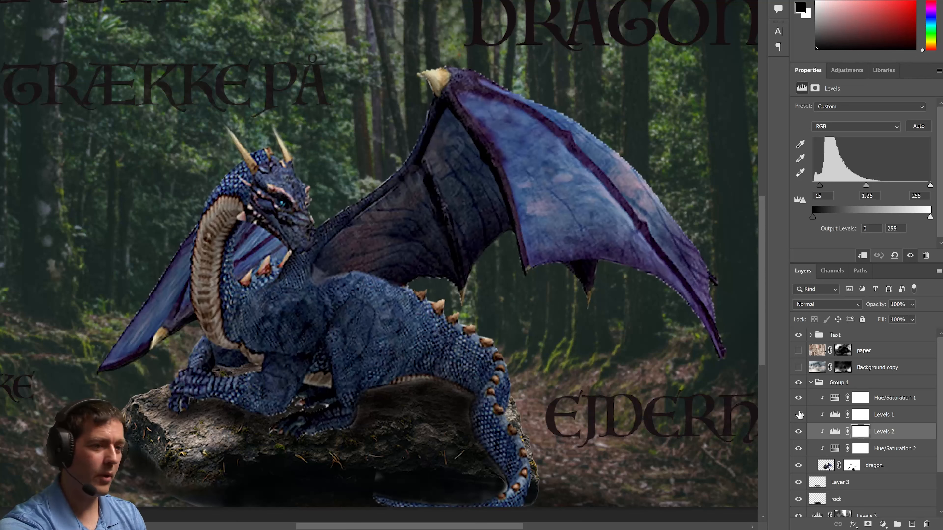
left_click(799, 415)
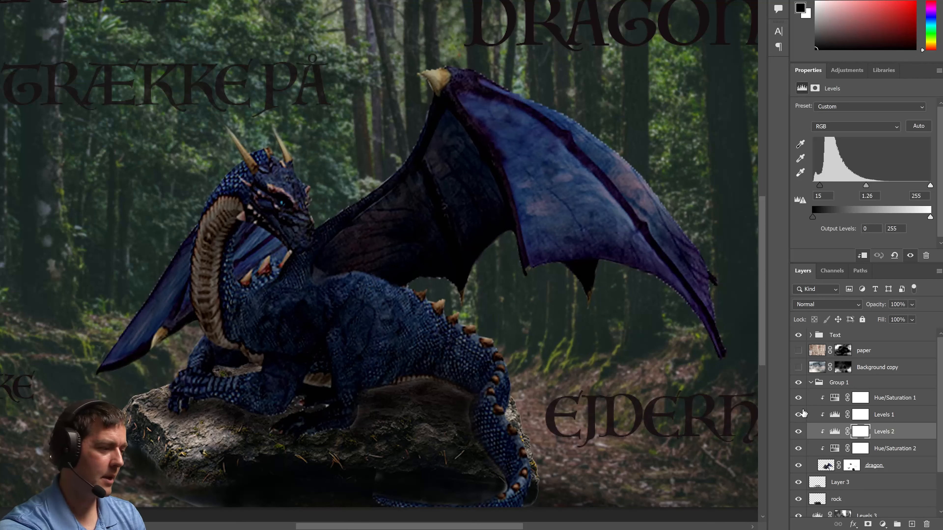
left_click(884, 416)
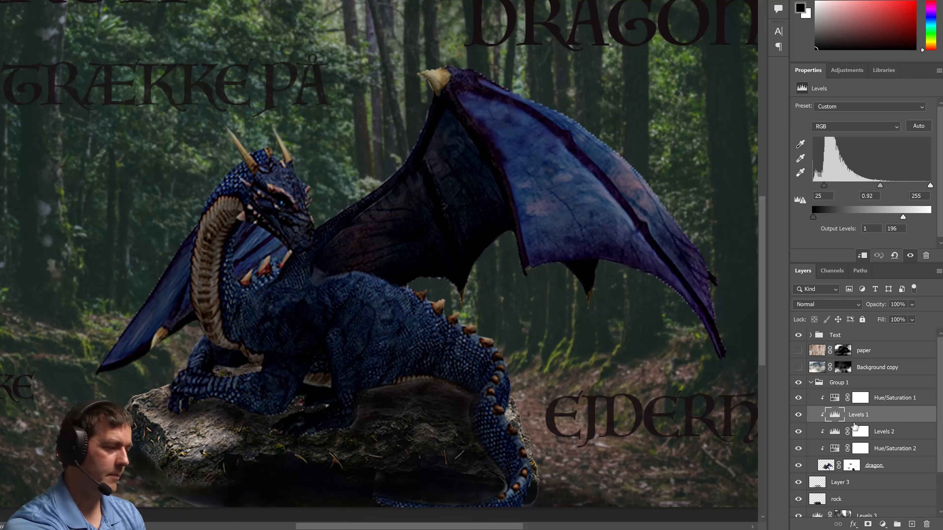
key("Delete")
- Check the Levels 2 adjustment on and off, and set its midtone input to 0.94 and its black input to 14
left_click(800, 414)
left_click(800, 415)
left_click(800, 415)
left_click(835, 415)
left_click(798, 415)
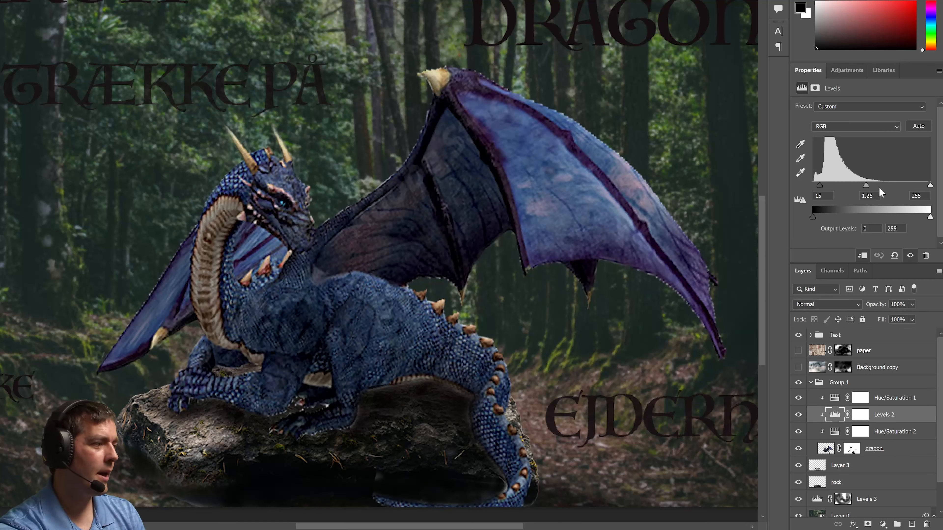
left_click_drag(870, 187, 878, 188)
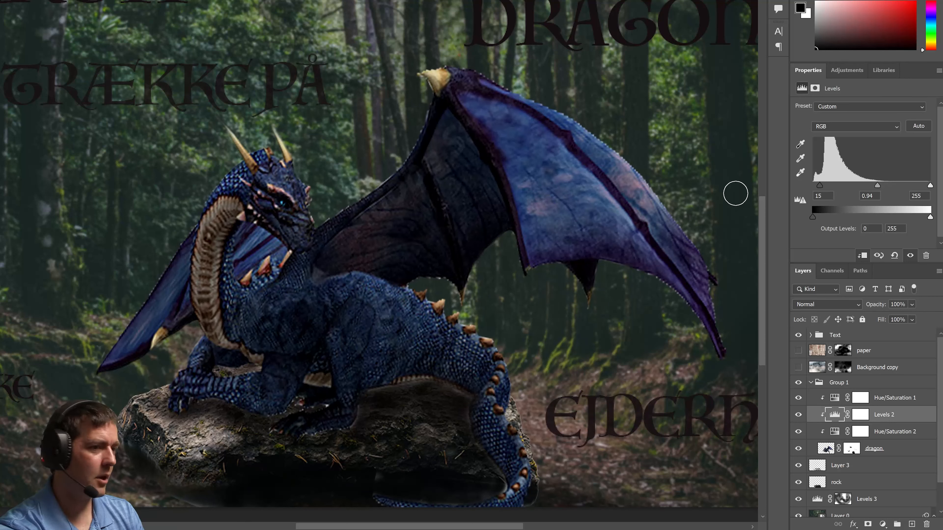
mouse_move(820, 186)
left_mouse_down()
mouse_move(769, 187)
mouse_move(819, 187)
left_mouse_up()
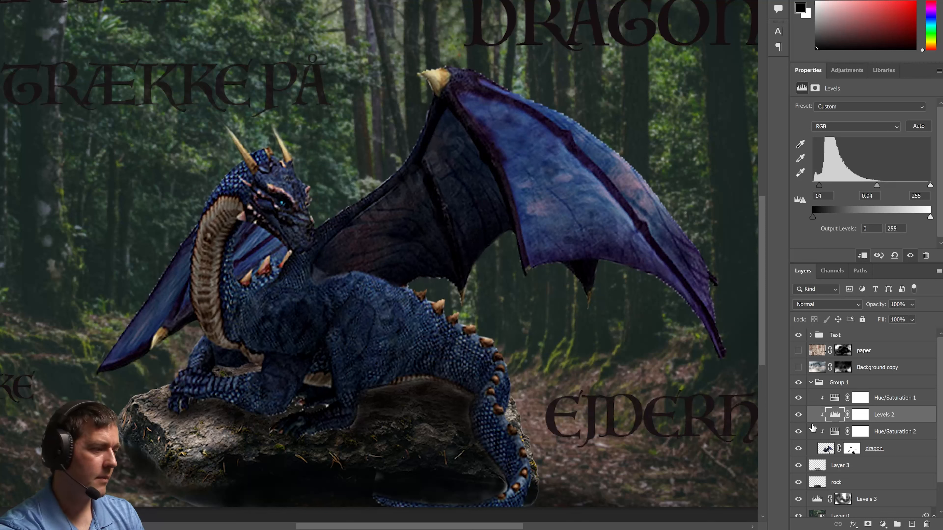
- Compare the dragon with the Levels 2 adjustment on and off
left_click(796, 415)
left_click(796, 415)
left_click(796, 418)
left_click(796, 417)
left_click(796, 417)
left_click(795, 417)
left_click(795, 416)
left_click(796, 416)
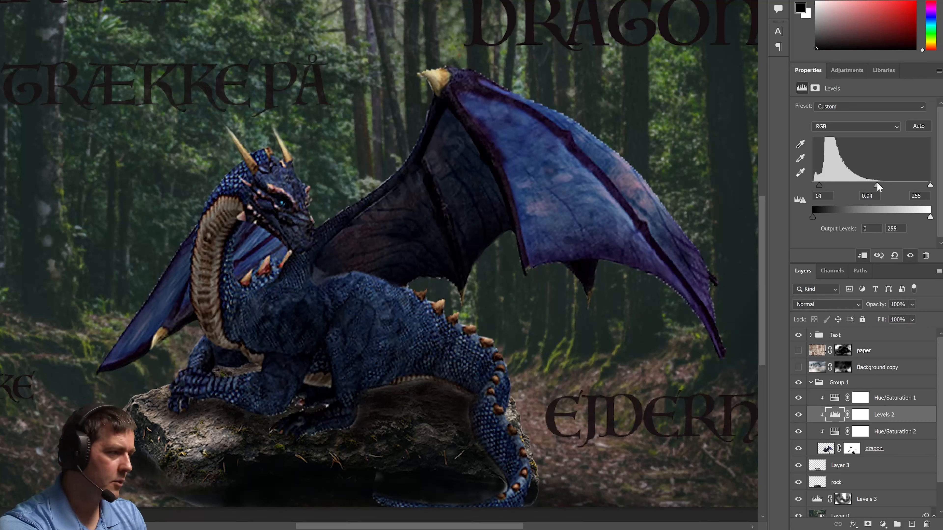
- Set the Levels 2 midtone input to 0.92 and check the dragon with the adjustment on and off
left_click(800, 201)
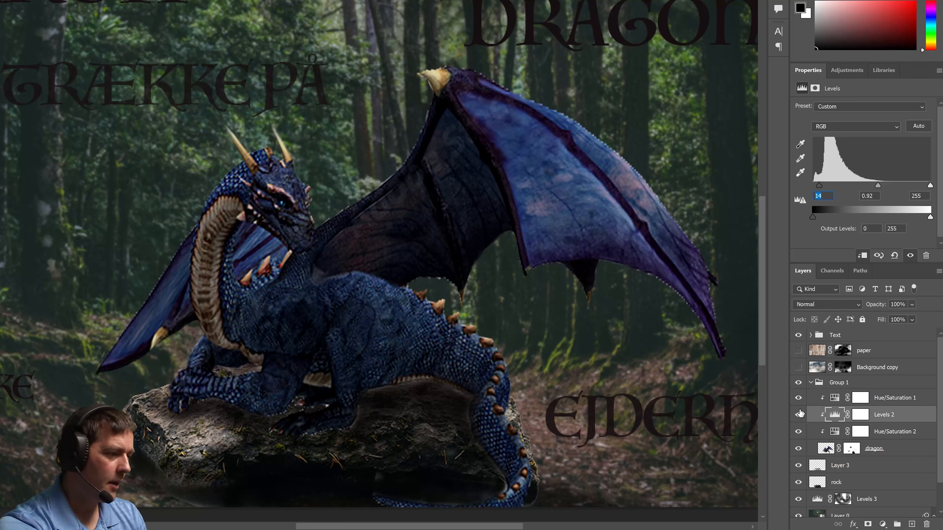
left_click(799, 415)
left_click(799, 415)
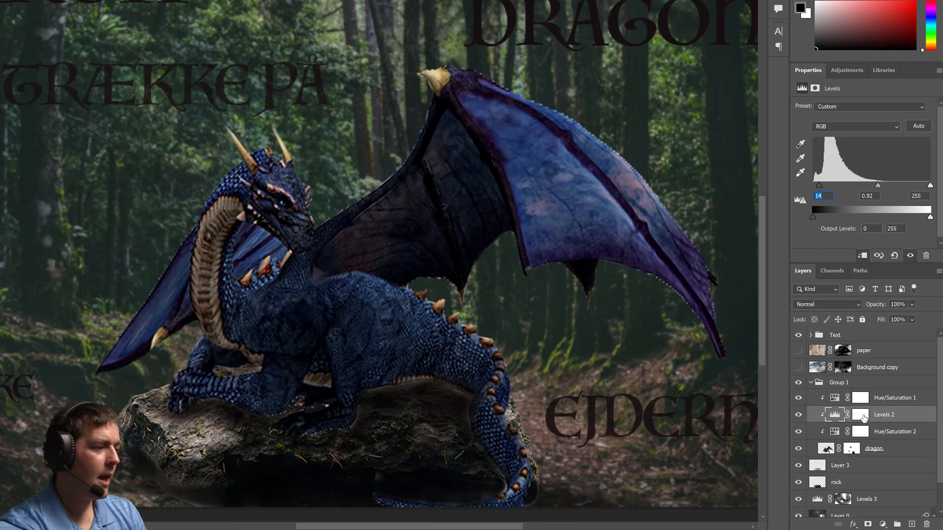
- Paint black on the Levels 2 mask along the wing's upper edge and over the light-facing areas of the dragon
left_click(860, 415)
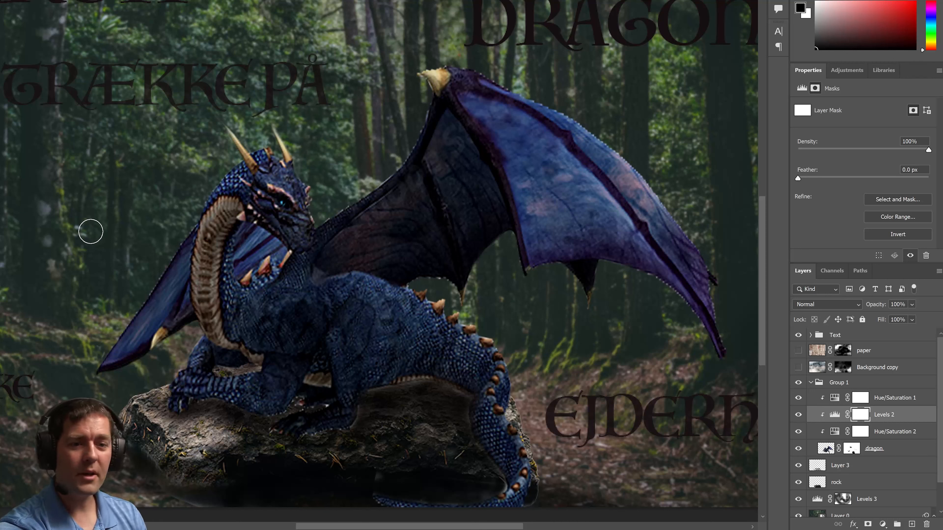
key("bracketright")
left_click(175, 216)
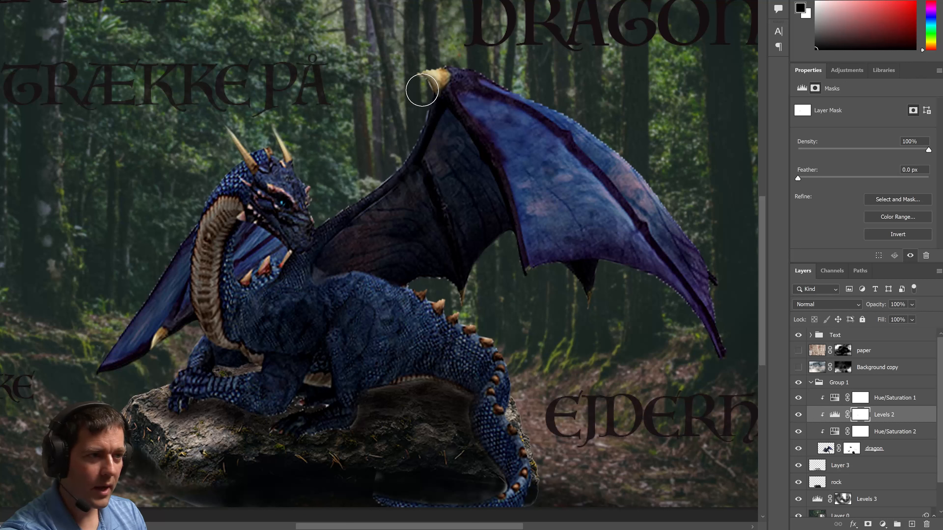
mouse_move(534, 85)
left_mouse_down()
mouse_move(627, 154)
mouse_move(718, 267)
left_mouse_up()
key("bracketright")
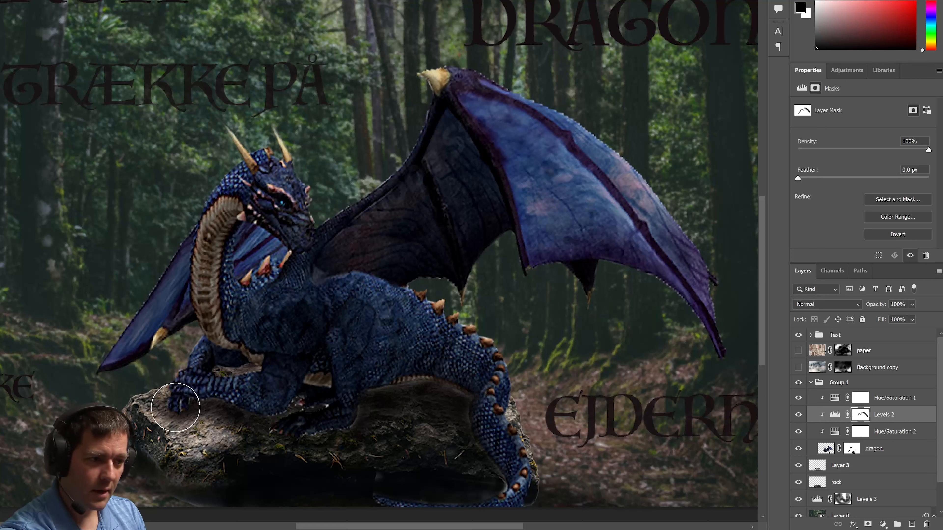
key("bracketleft")
key("bracketleft")
key("bracketleft")
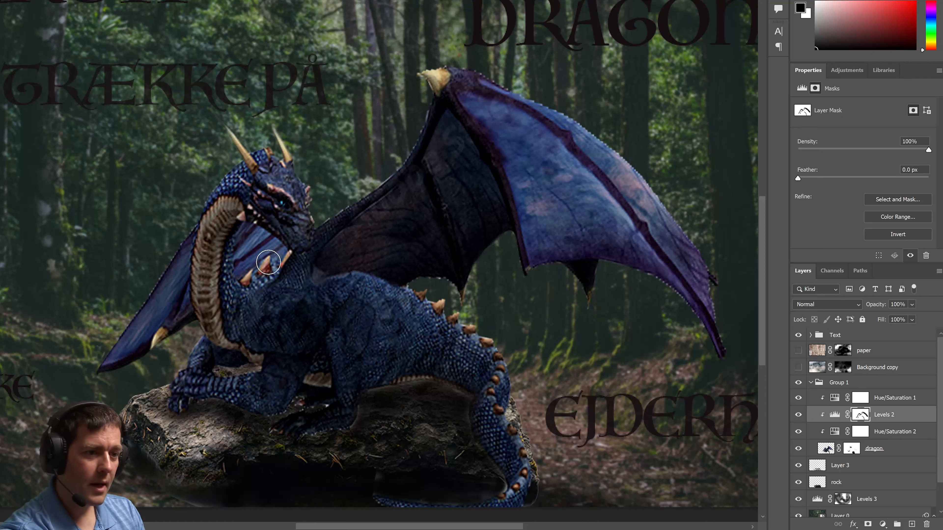
- Examine the effect of the masked Levels 2 adjustment on the dragon by repeatedly hiding and showing it
left_click(798, 415)
left_click(798, 414)
left_click(797, 415)
left_click(798, 415)
left_click(798, 415)
left_click(797, 415)
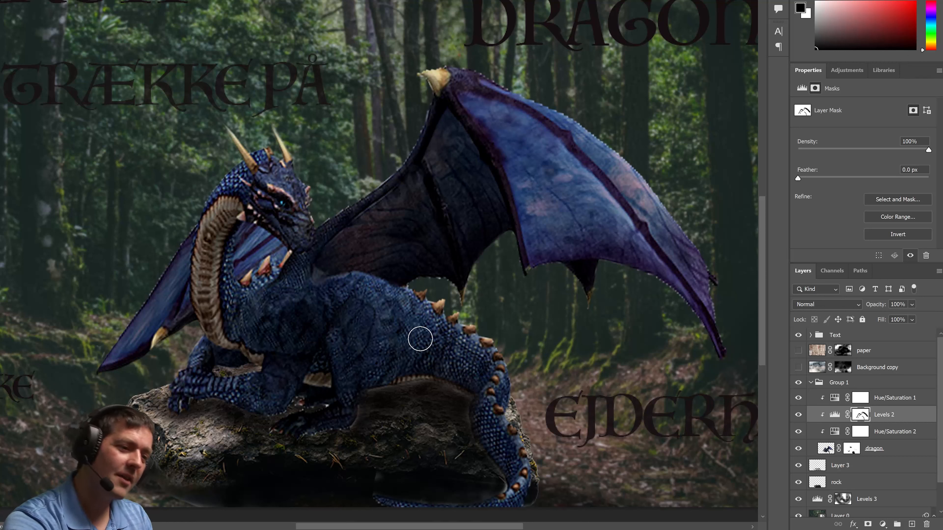
left_click(797, 415)
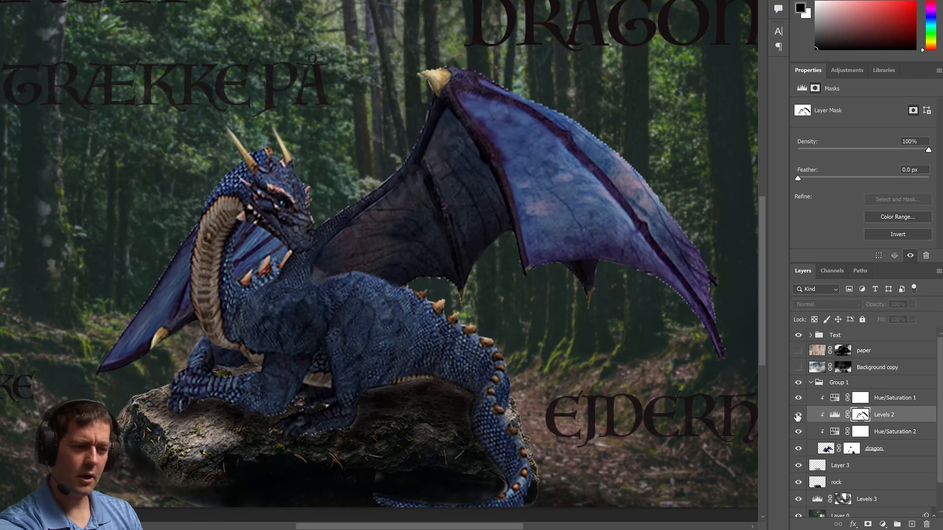
left_click(798, 415)
left_click(797, 415)
left_click(798, 415)
left_click(798, 415)
left_click(798, 414)
left_click(798, 415)
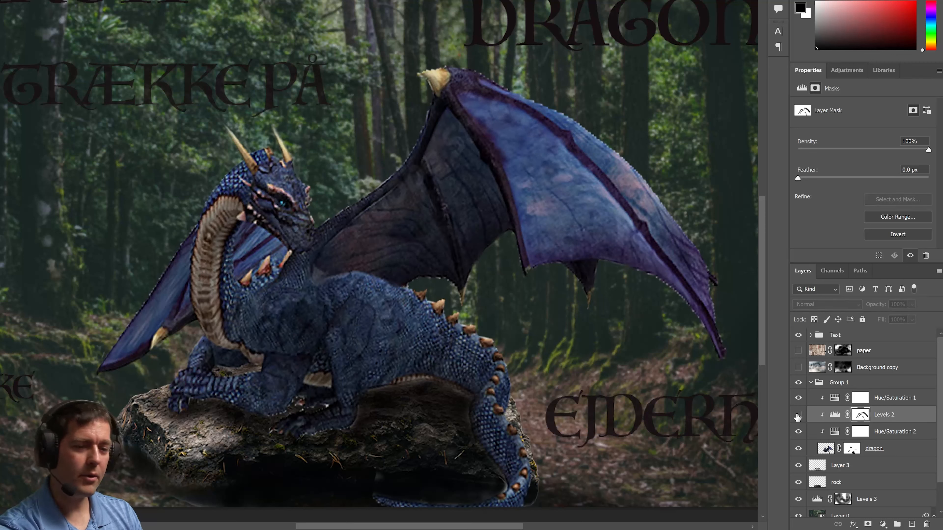
left_click(798, 415)
left_click(798, 415)
left_click(797, 415)
left_click(798, 415)
left_click(798, 415)
left_click(797, 415)
left_click(798, 415)
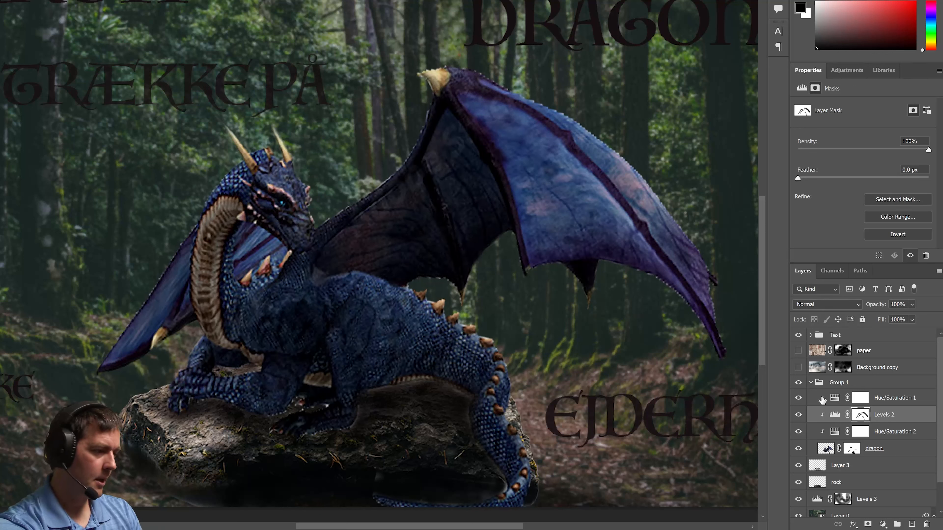
- Compare the dragon with the Hue/Saturation 1 adjustment on and off, and delete Hue/Saturation 1
left_click(798, 398)
left_click(798, 398)
left_click(798, 398)
left_click(797, 398)
left_click(798, 397)
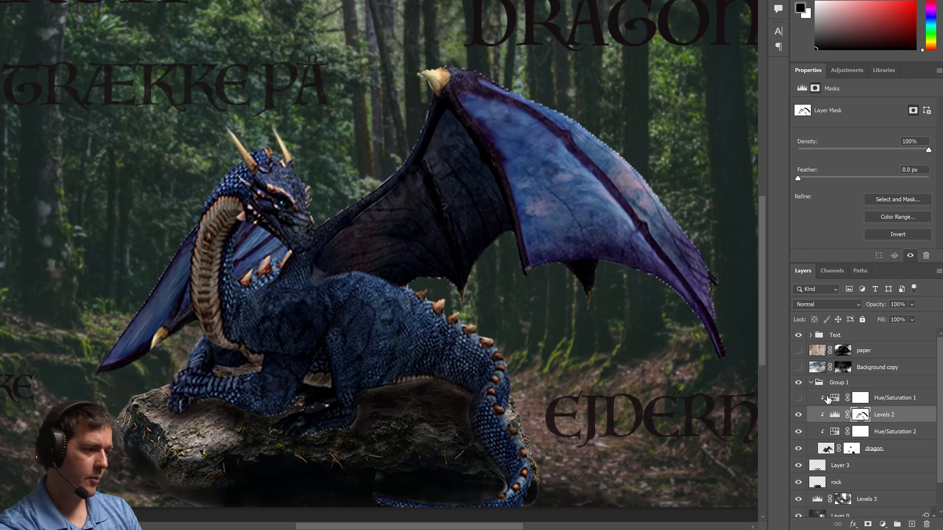
left_click(828, 399)
left_click(798, 399)
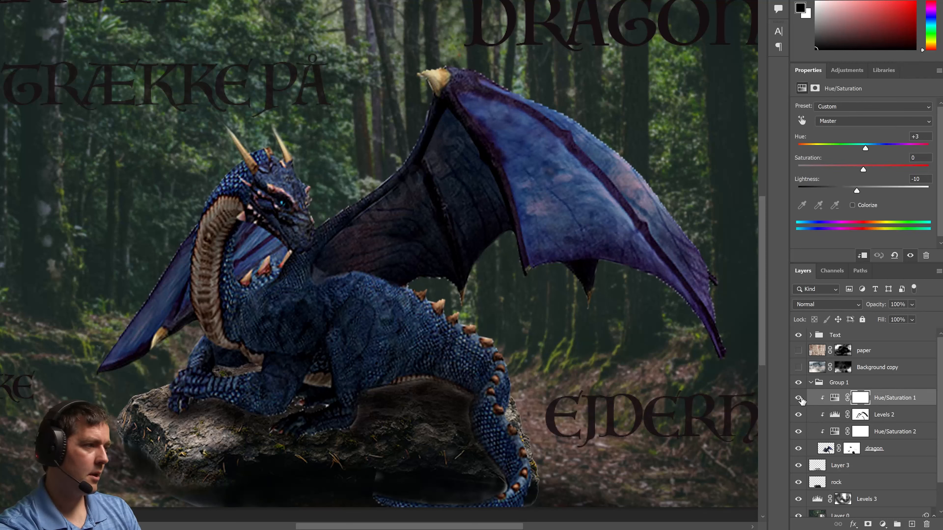
left_click_drag(834, 403, 925, 525)
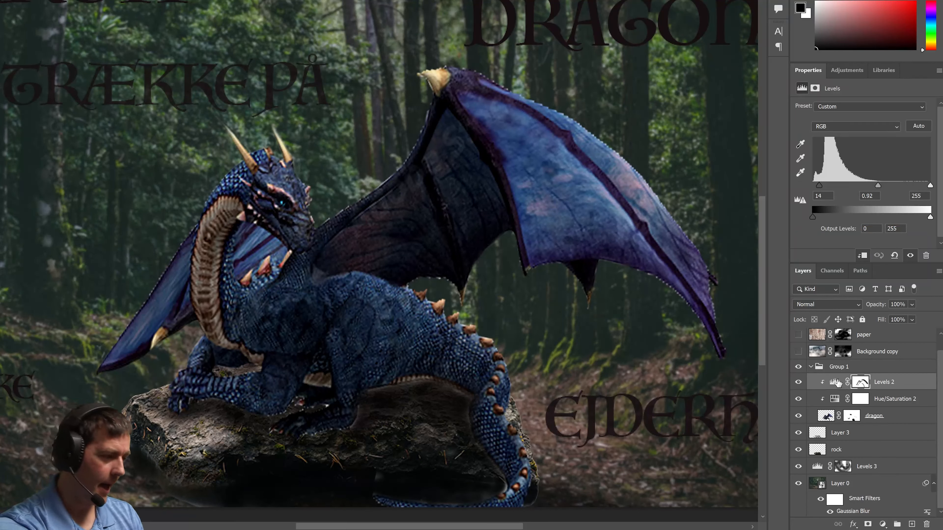
- Paint more black into the Levels 2 mask with a resized brush to widen the unaffected areas, checking the adjustment on and off
left_click(798, 382)
left_click(798, 383)
left_click(798, 382)
left_click(798, 382)
left_click(857, 383)
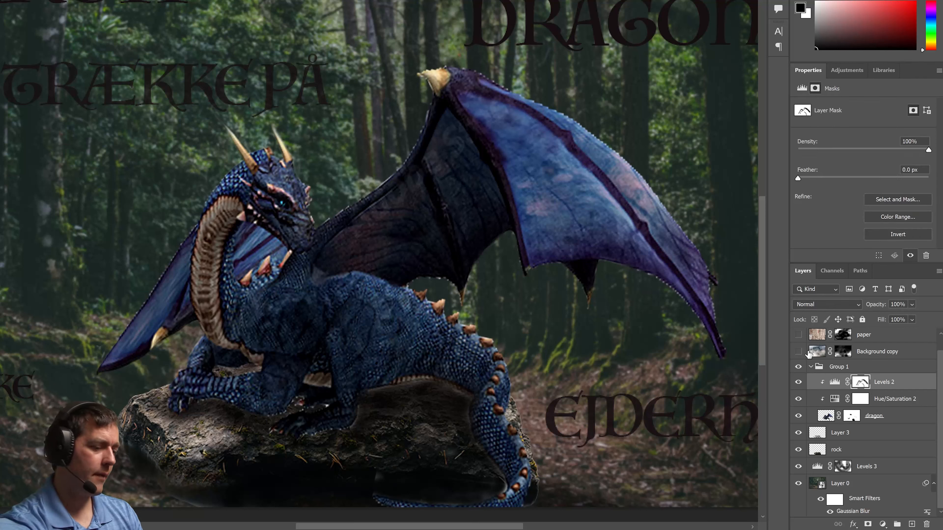
key("bracketright")
key("bracketright")
key("bracketright")
key("bracketright")
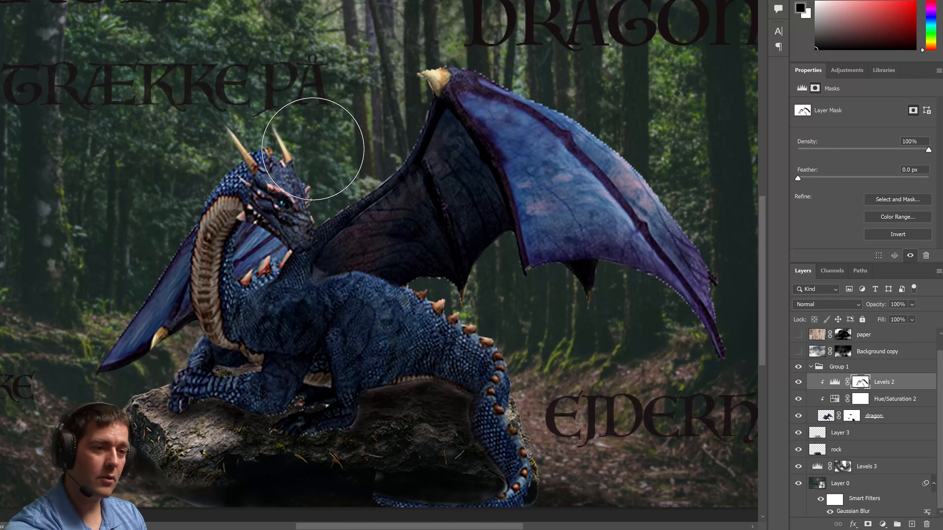
key("bracketleft")
key("bracketleft")
key("bracketleft")
key("bracketleft")
key("bracketleft")
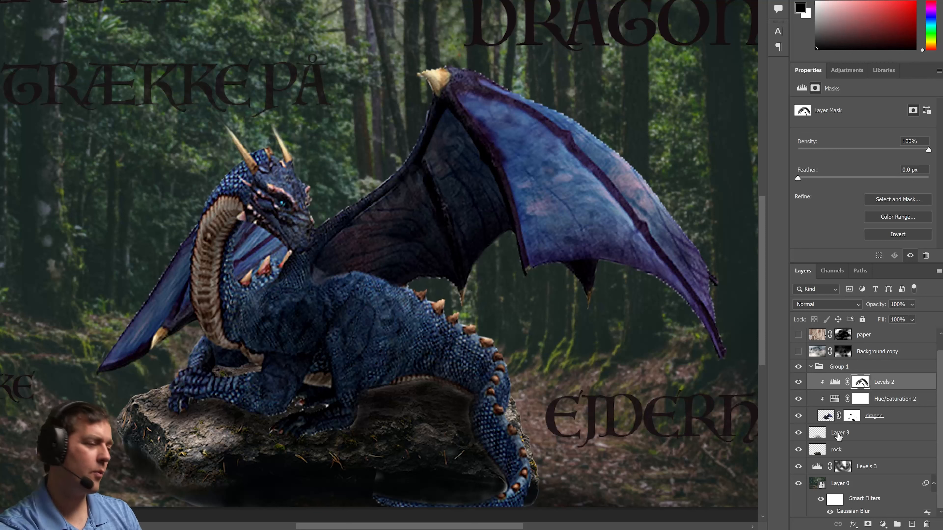
left_click(798, 382)
left_click(798, 383)
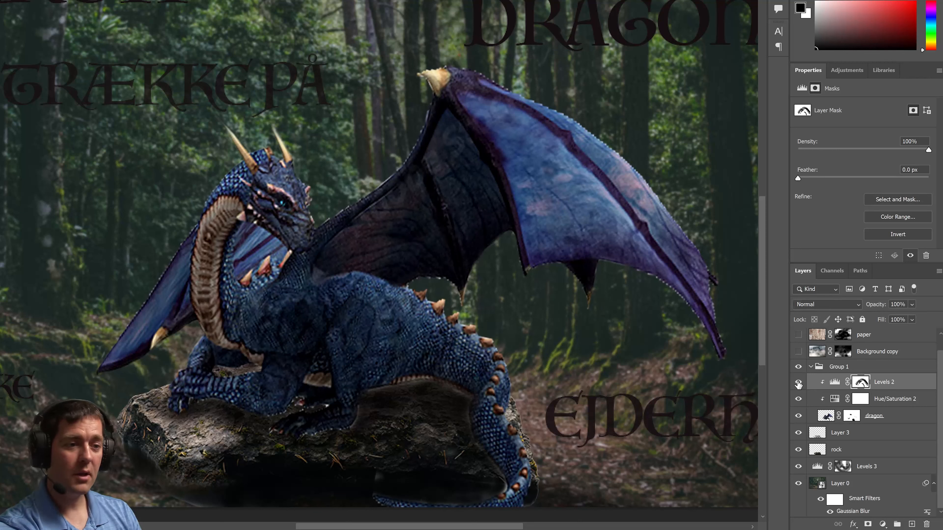
left_click(798, 383)
left_click(797, 382)
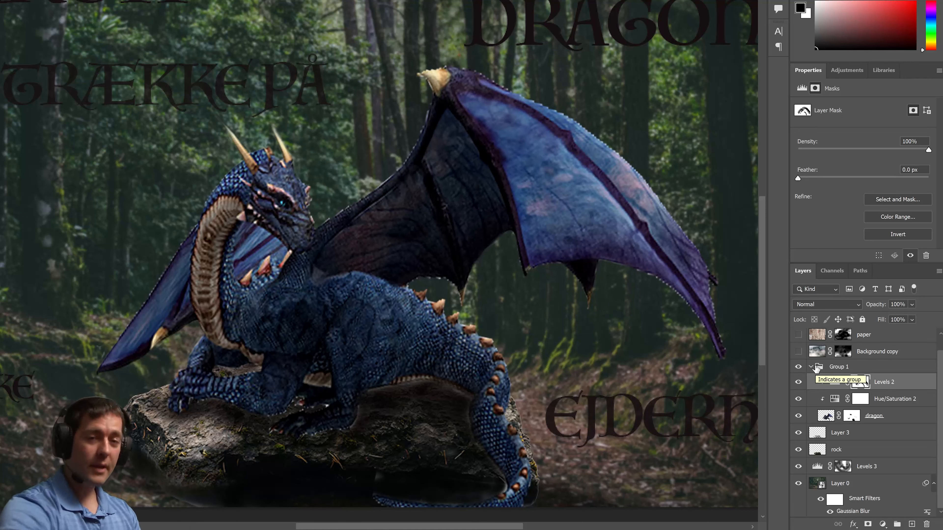
- Load the dragon layer's pixels as a selection and intersect it with the dragon's layer mask
left_click(861, 383, "ctrl")
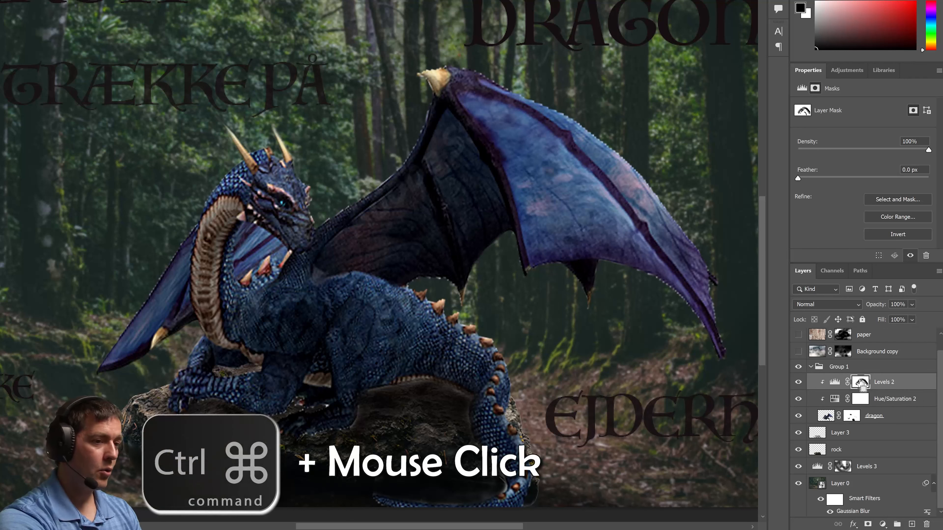
key("ctrl+d")
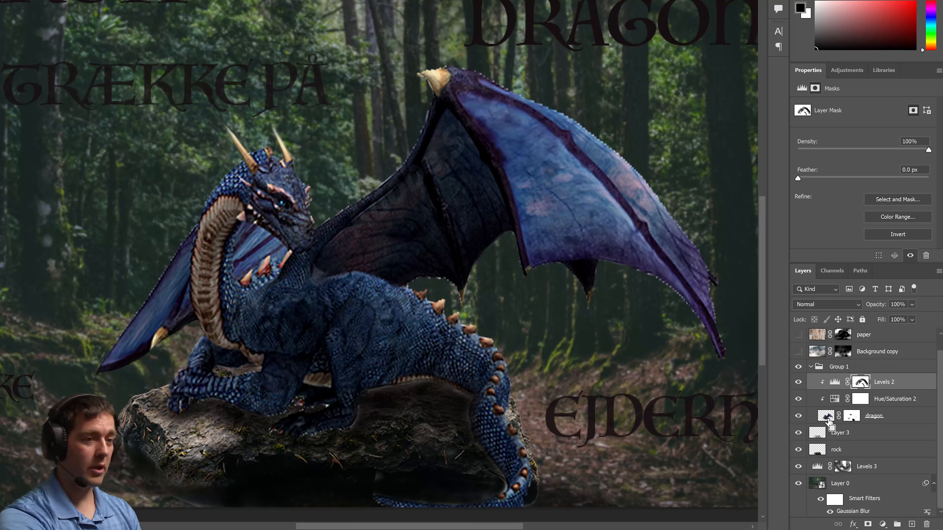
left_click(826, 417, "ctrl")
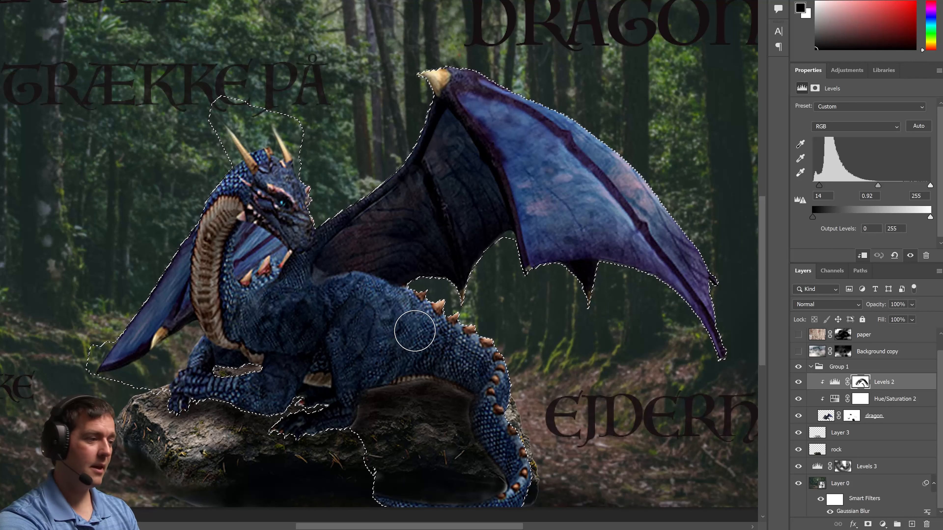
left_click(830, 418)
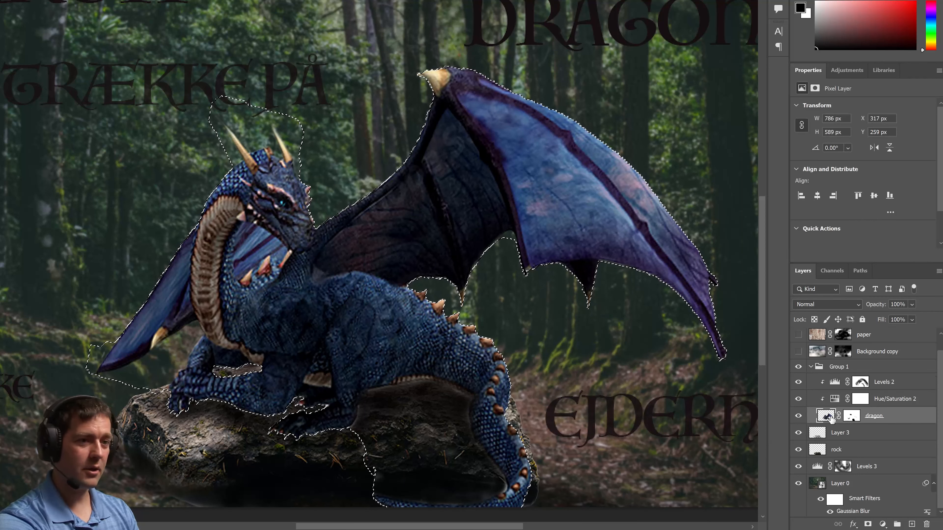
right_click(853, 418)
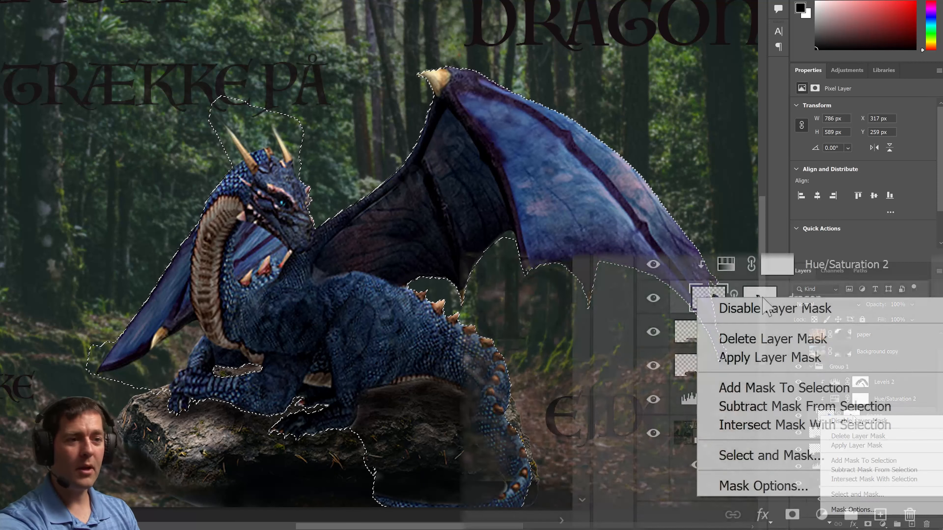
left_click(792, 431)
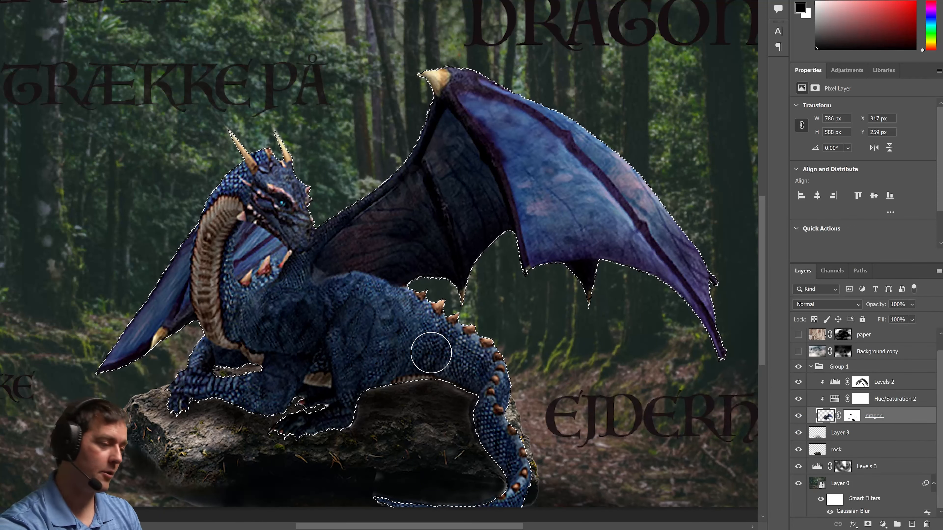
- Add a Curves adjustment masked to the selected dragon and slightly raise the upper midtones of its RGB curve
left_click(883, 524)
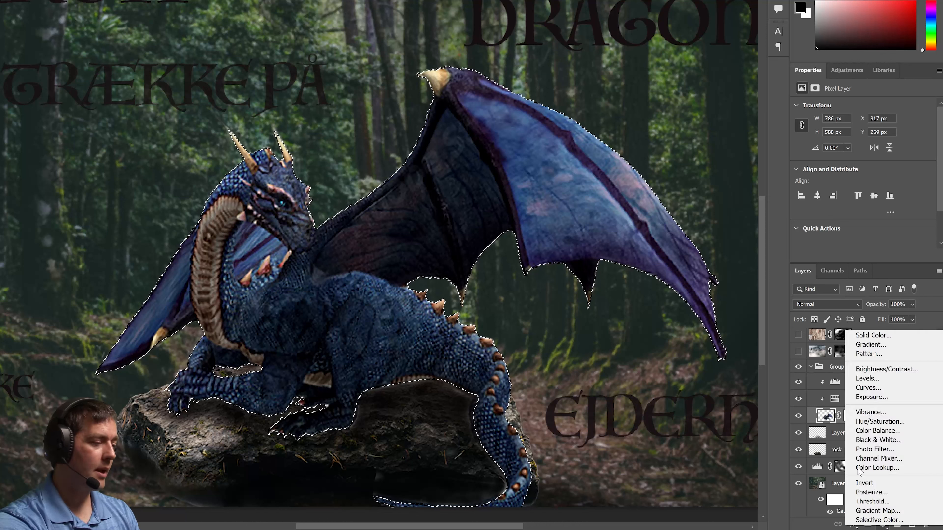
left_click(868, 387)
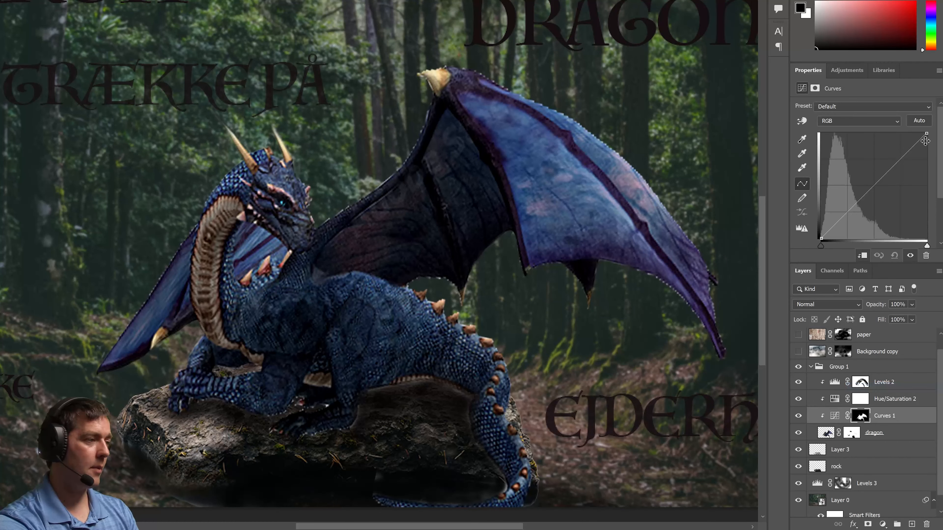
left_click_drag(889, 159, 883, 167)
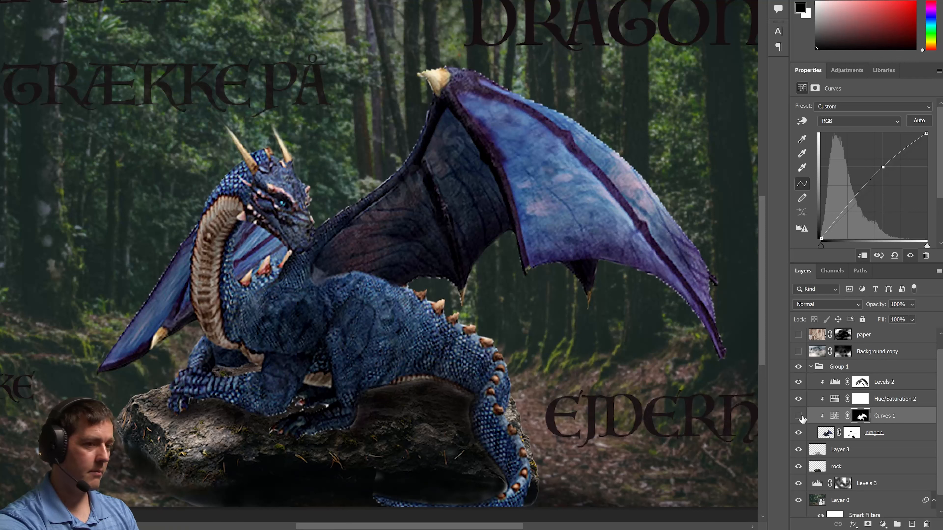
left_click(799, 416)
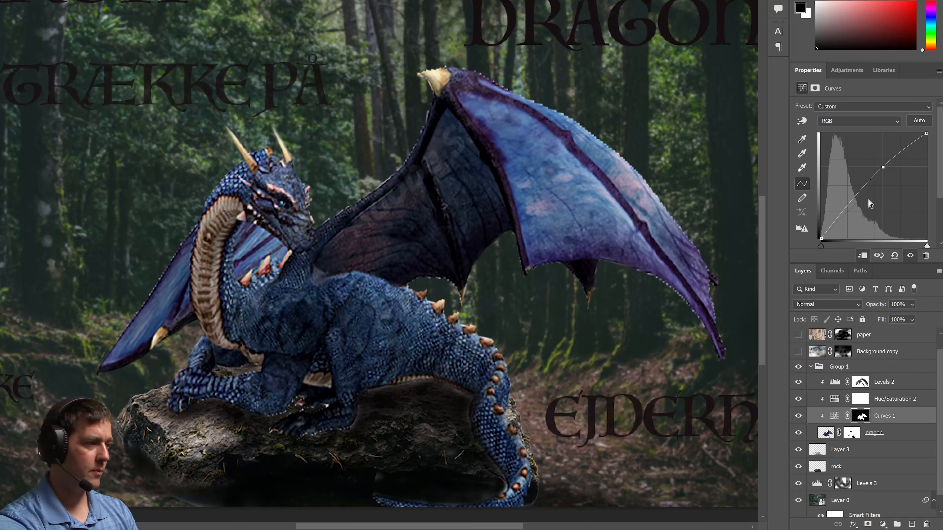
left_click_drag(883, 166, 886, 169)
- Try shaping the darker part of the Curves 1 curve with extra points, compare the effect, and delete those points
left_click_drag(840, 211, 839, 211)
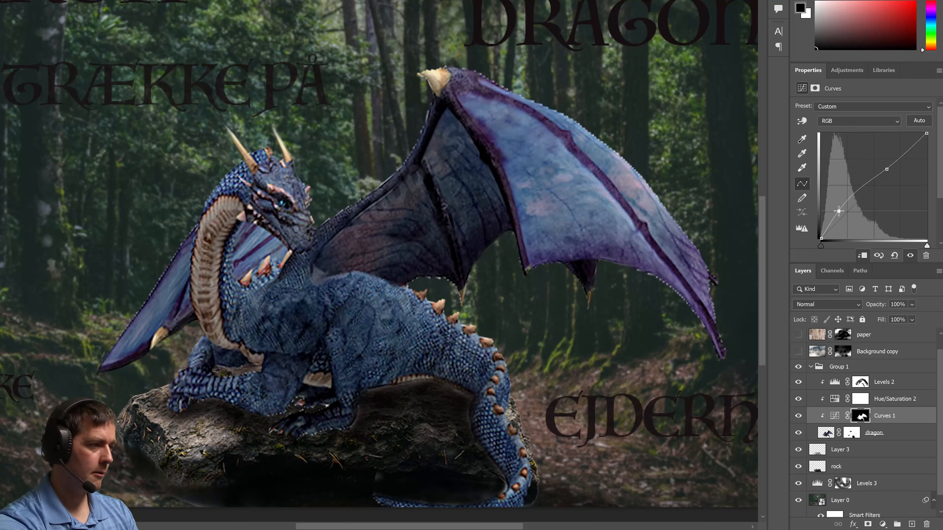
left_click(855, 194)
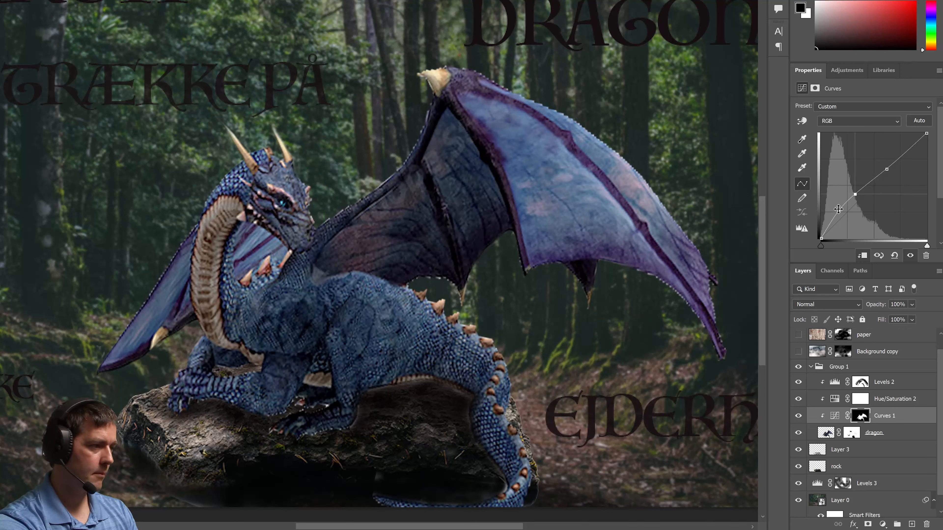
left_click_drag(837, 211, 858, 197)
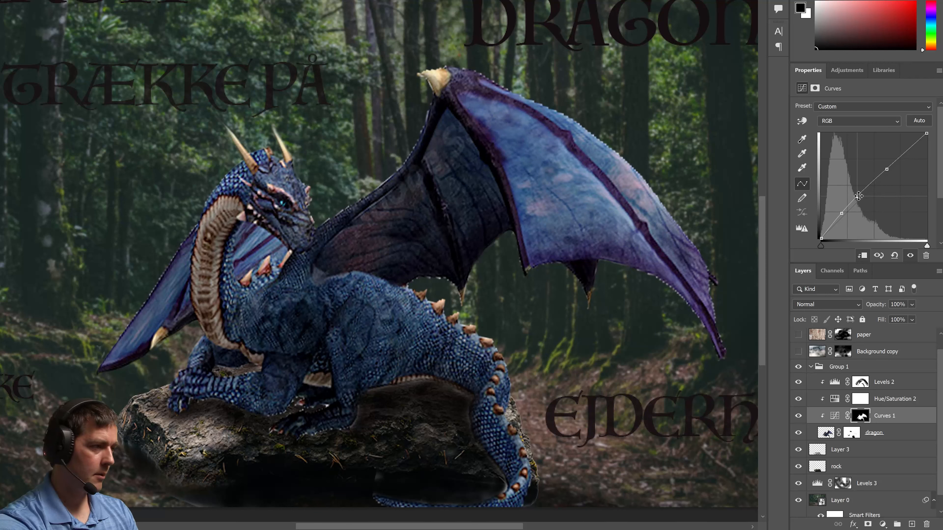
left_click(799, 416)
left_click(799, 416)
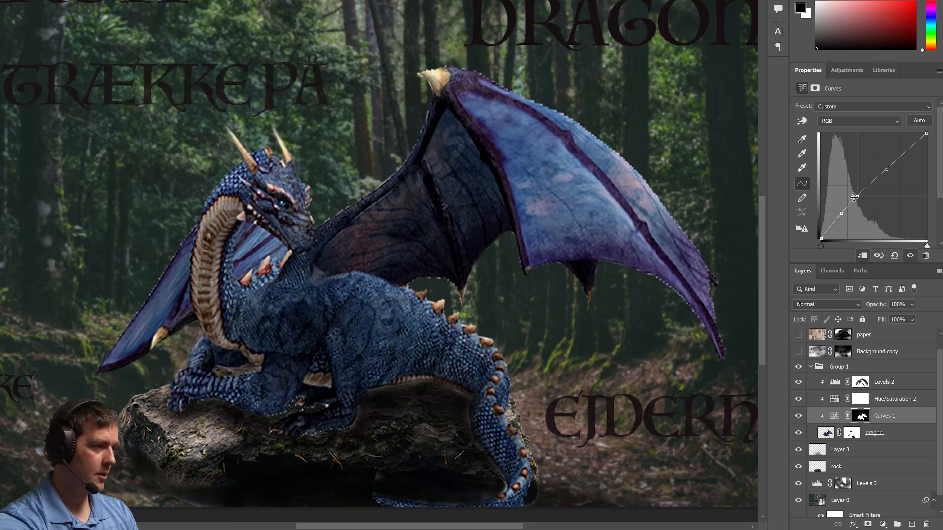
key("Delete")
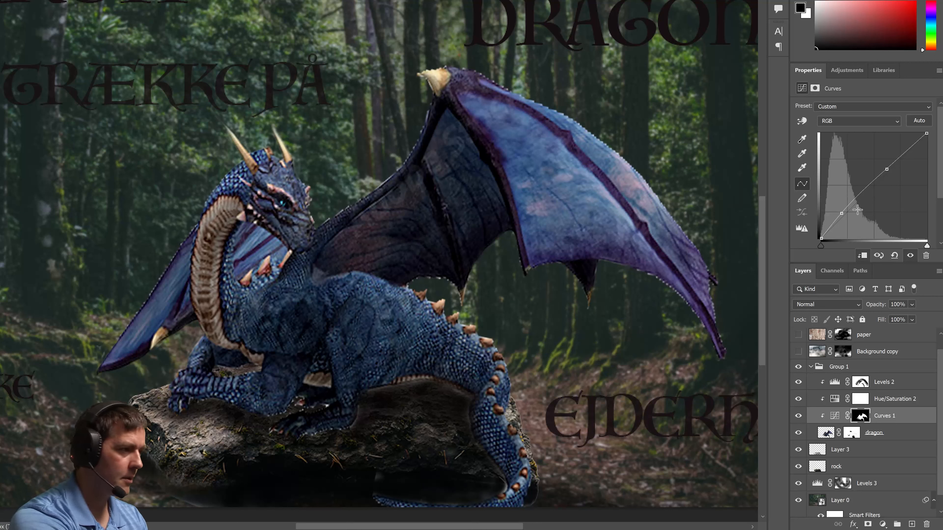
left_click(842, 213)
key("Delete")
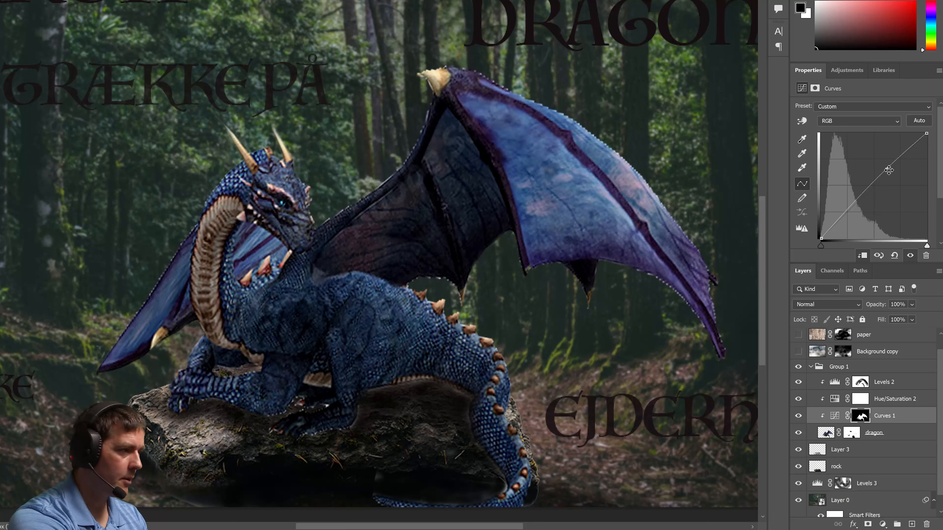
- Add an anchor point in the lower midtones of the Curves 1 curve, compare the adjustment on and off, and collapse Group 1
left_click(855, 204)
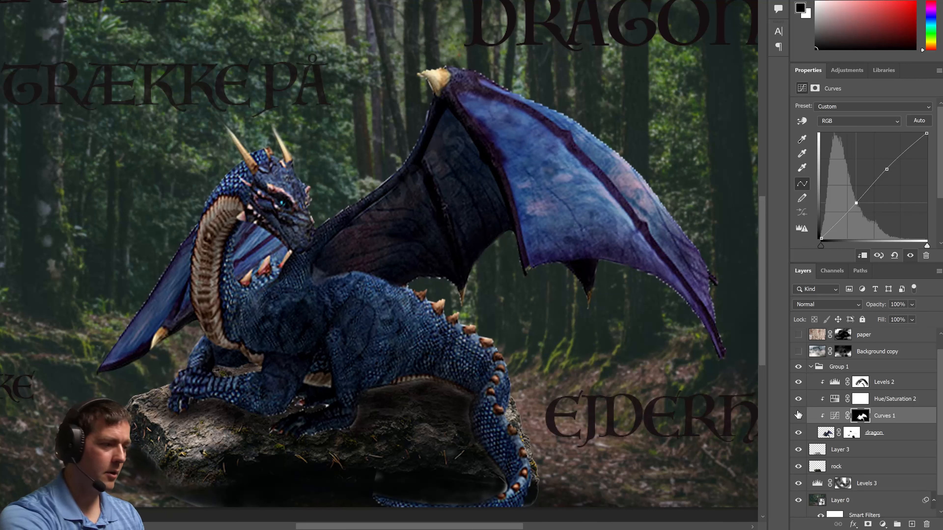
left_click(798, 415)
left_click(798, 415)
left_click(798, 416)
left_click(798, 416)
left_click(798, 415)
left_click(799, 416)
left_click(811, 367)
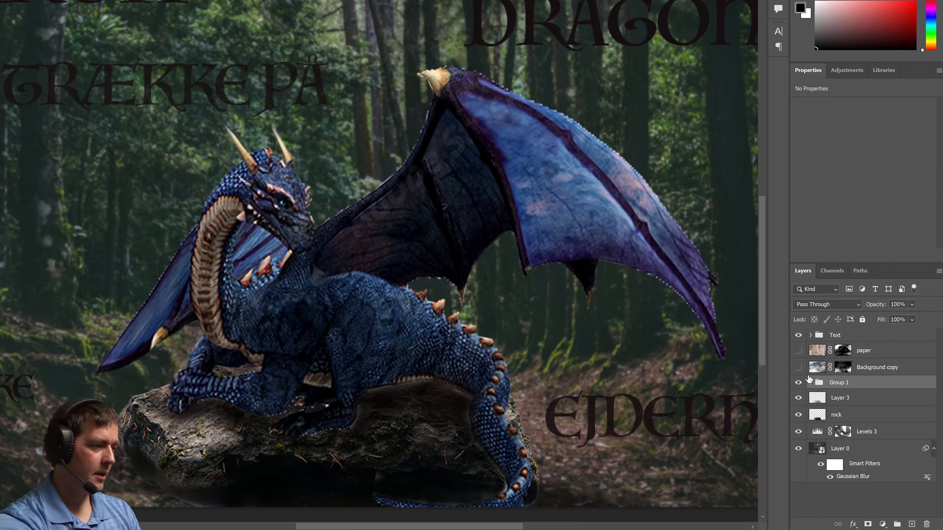
- Make the Background copy fog layer visible, compare the image with and without it, and set its opacity to 52%
left_click(798, 367)
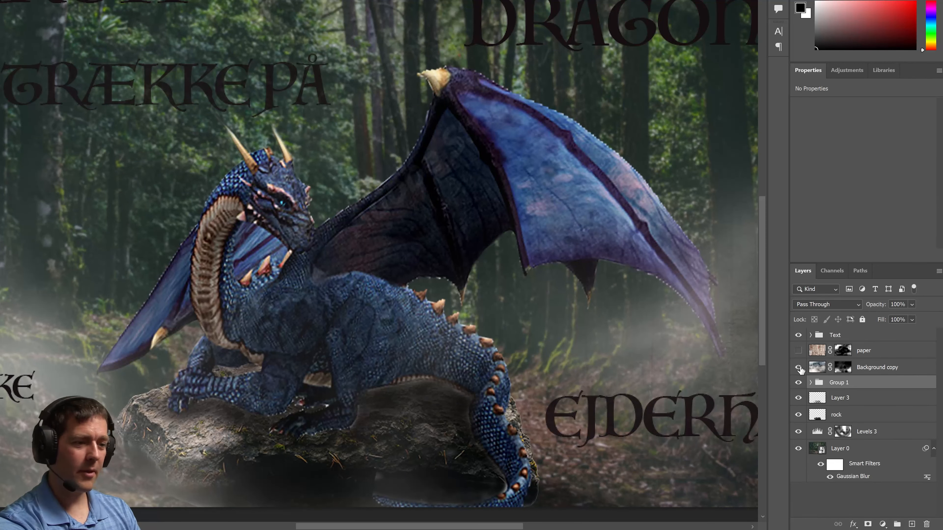
left_click(815, 368)
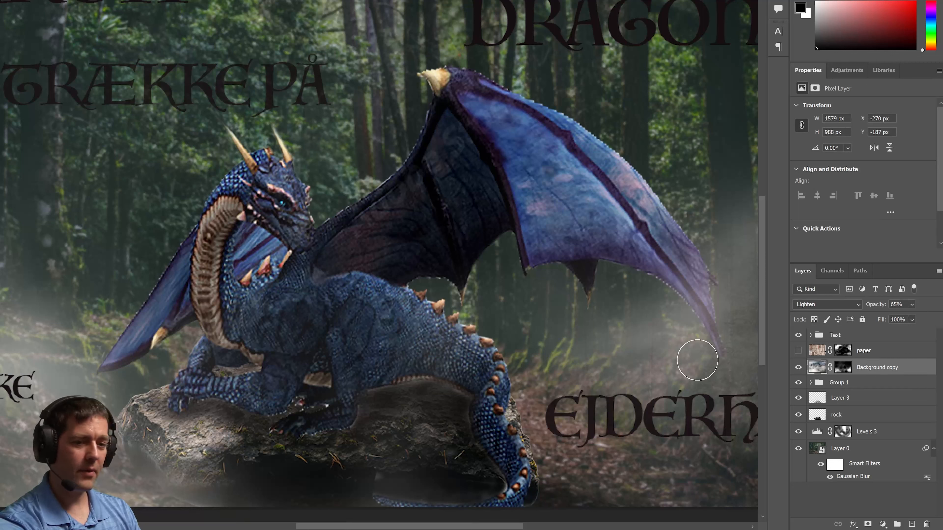
scroll(678, 338, "down", 3)
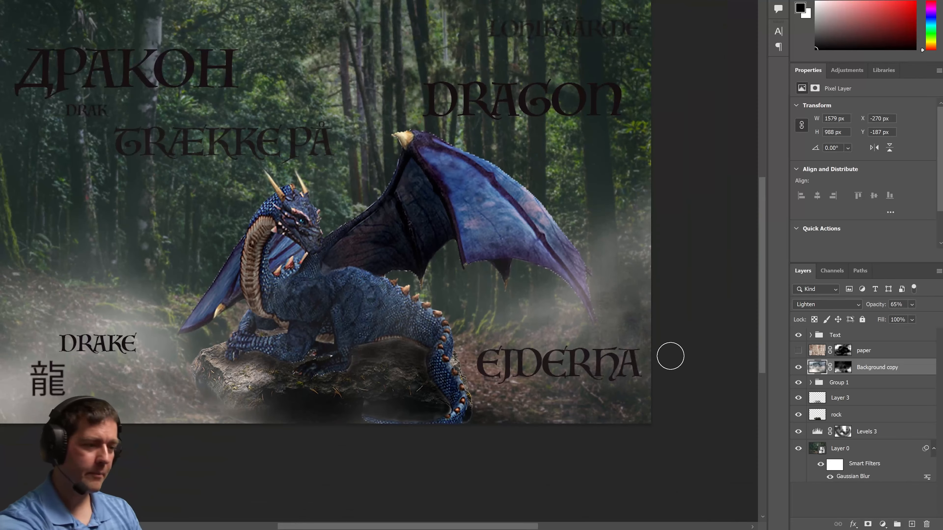
scroll(661, 346, "up", 1)
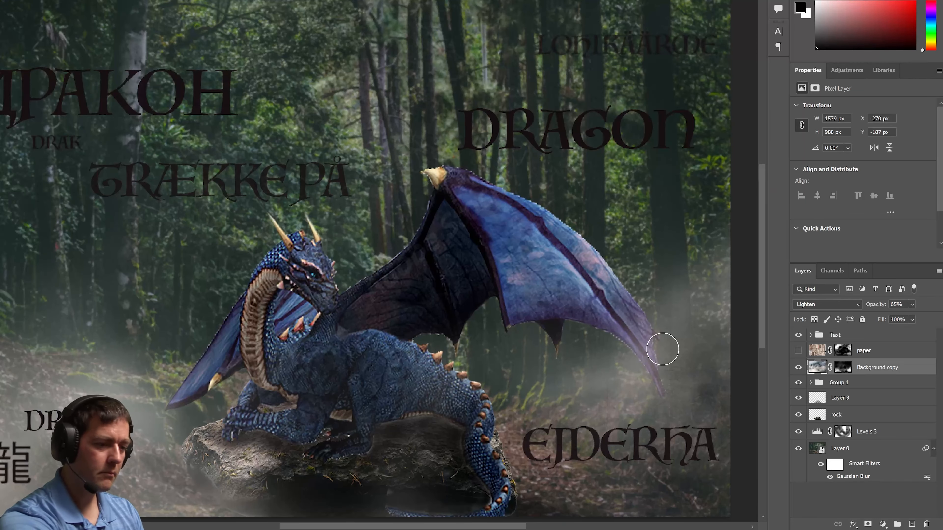
left_click(801, 368)
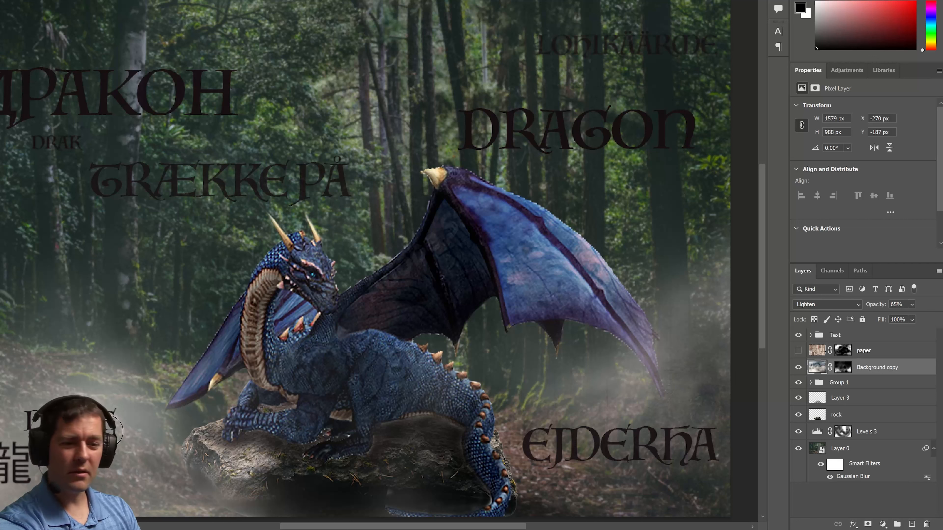
left_click(799, 367)
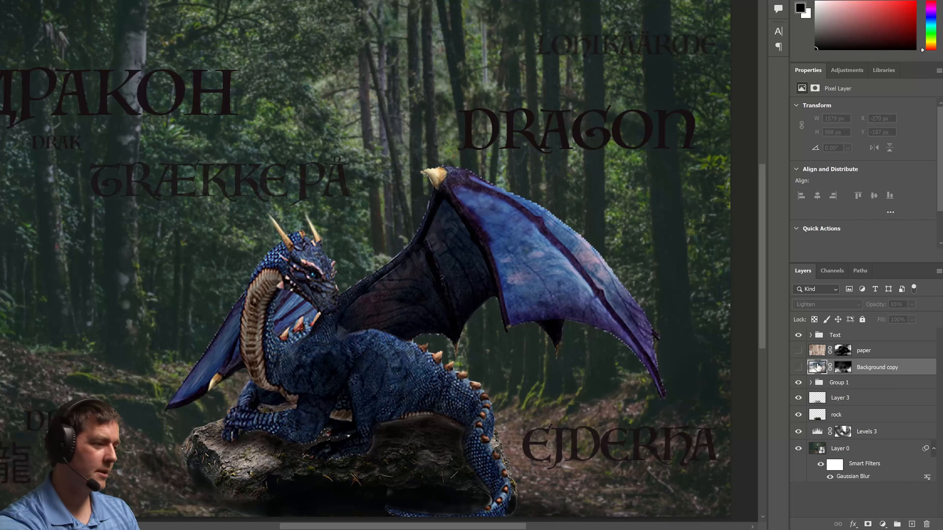
left_click(799, 368)
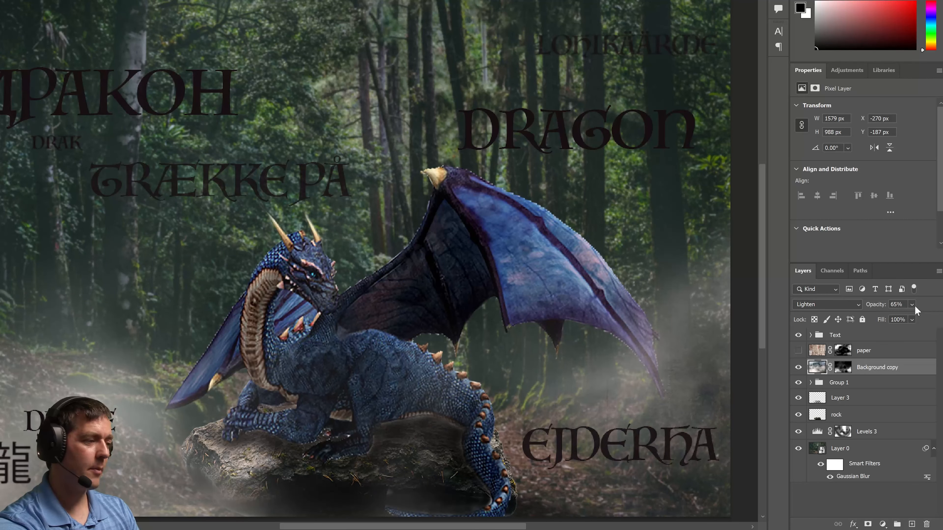
left_click_drag(915, 320, 914, 318)
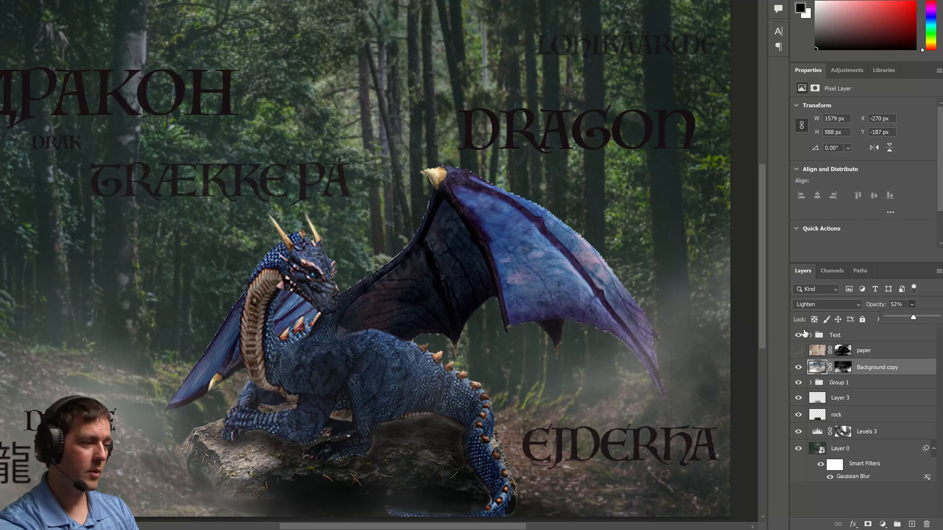
- Make the paper layer visible, compare the image with and without it, and lower its opacity to 61%
left_click(800, 351)
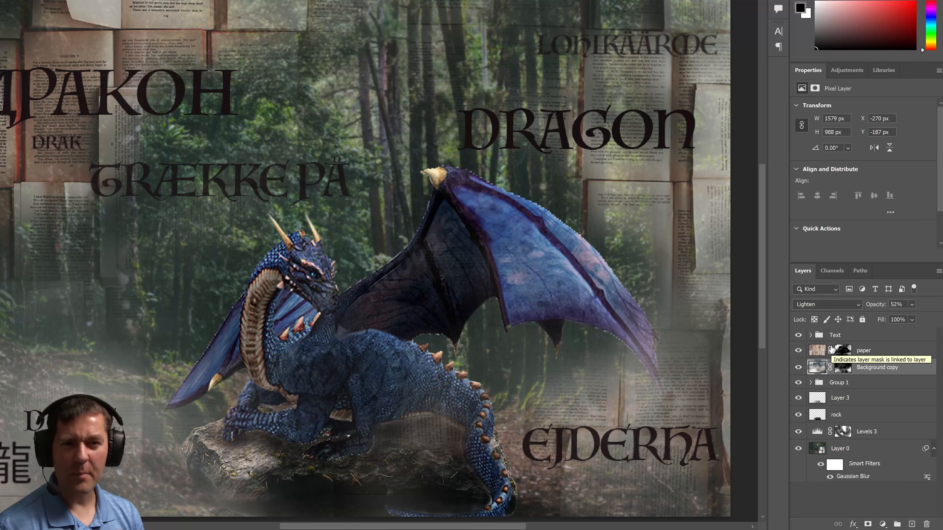
left_click(816, 355)
left_click(798, 356)
left_click(798, 355)
left_click(798, 355)
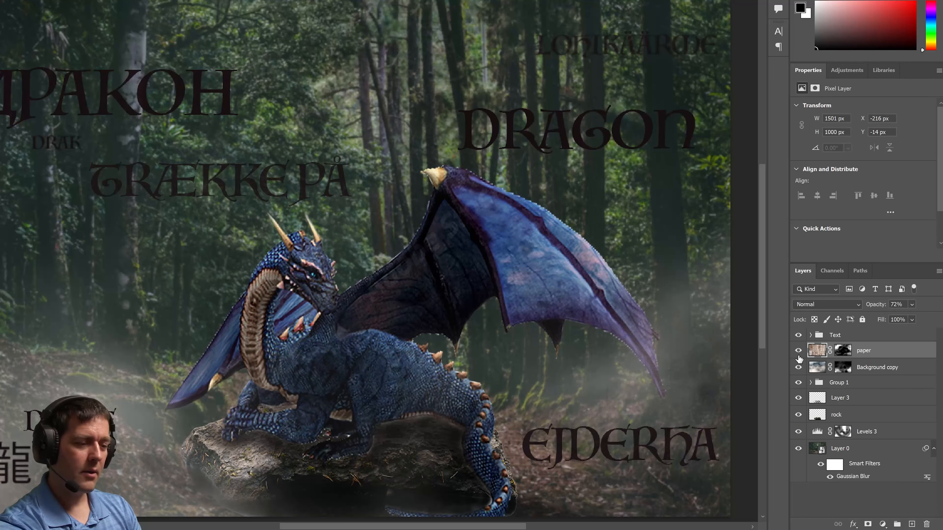
left_click(798, 356)
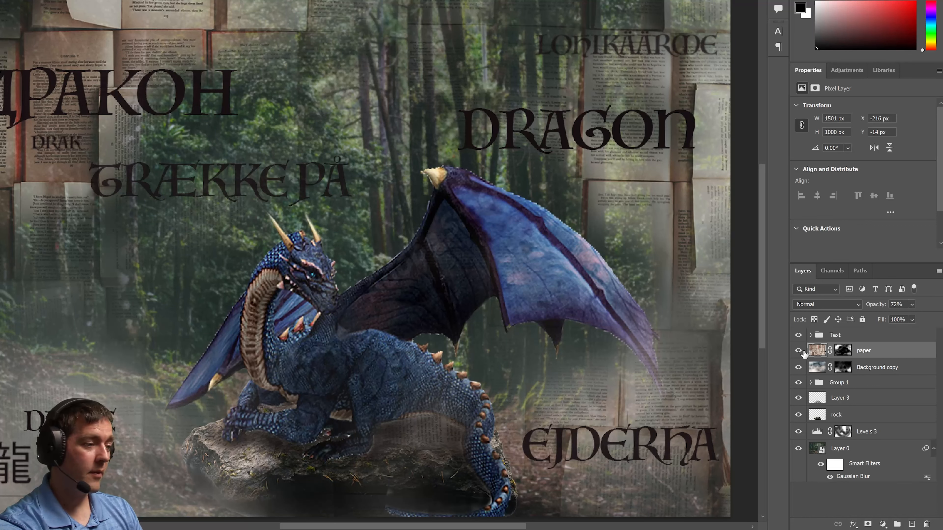
left_click(799, 351)
left_click(798, 350)
left_click(799, 350)
left_click(799, 350)
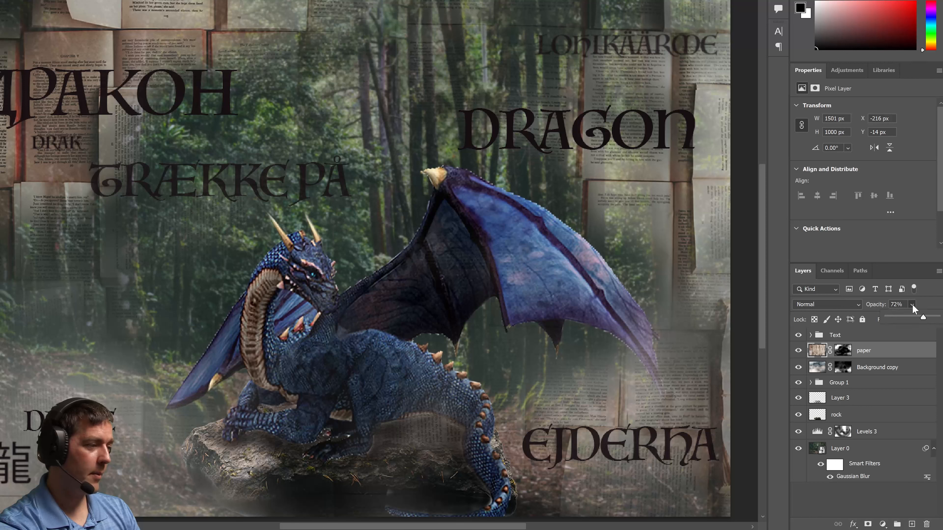
left_click_drag(920, 318, 917, 318)
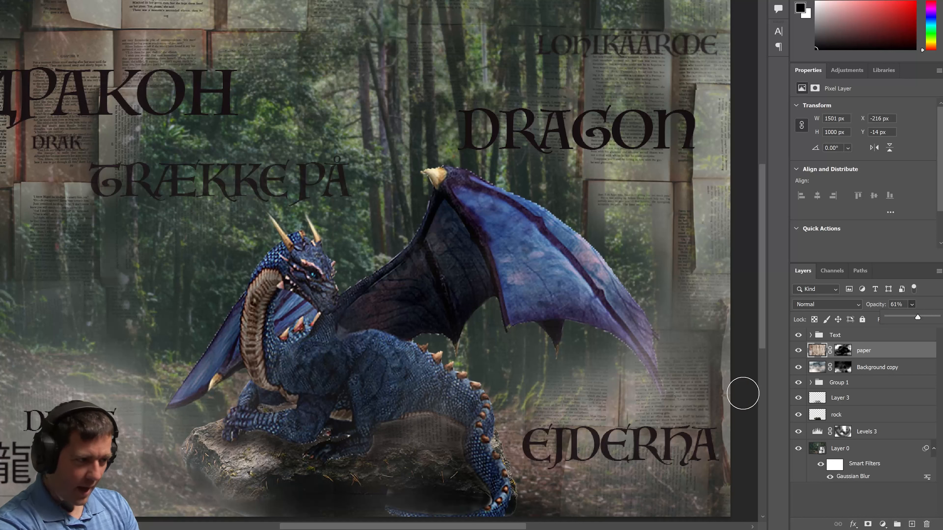
- Try the Background copy fog layer at 100% opacity and settle on 53%
left_click(822, 369)
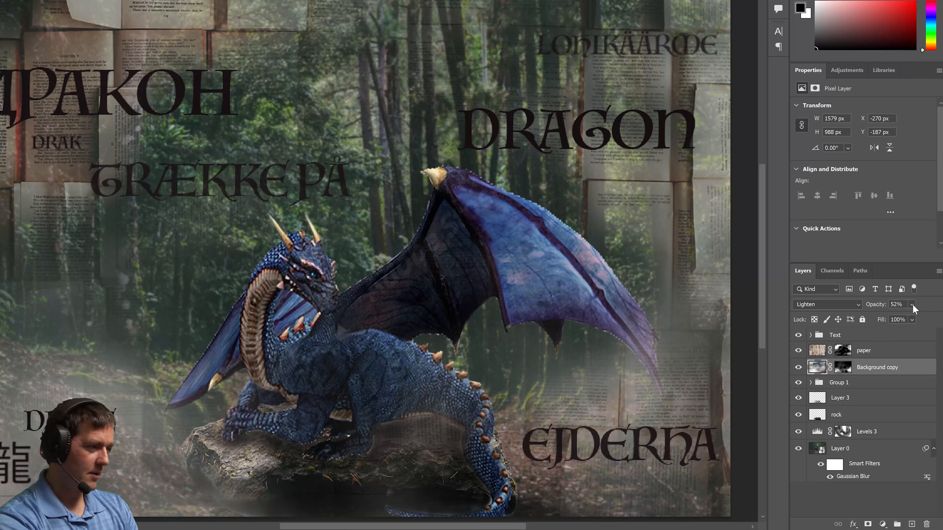
left_click_drag(926, 320, 939, 318)
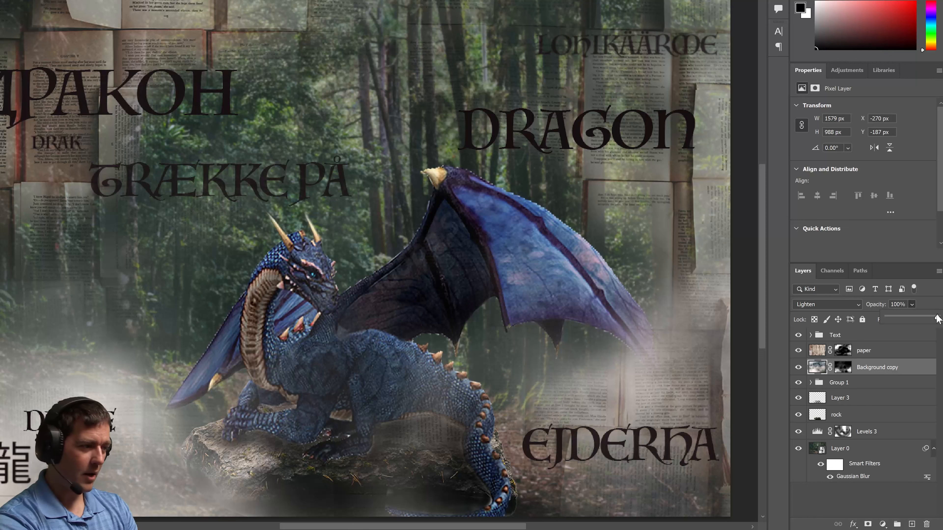
left_click(914, 316)
- Paint white into the Background copy mask to bring fog over the dragon's wings and body, and black to clear it from the head
left_click(844, 369)
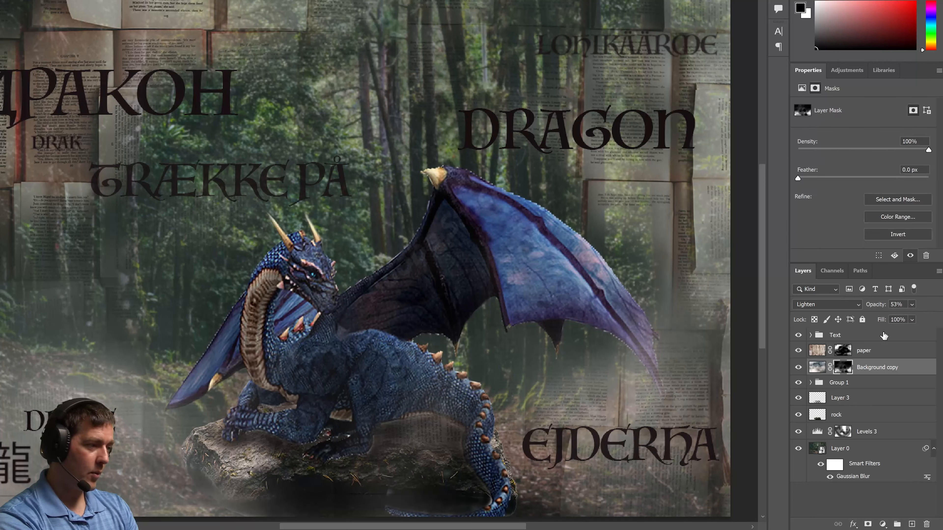
key("x")
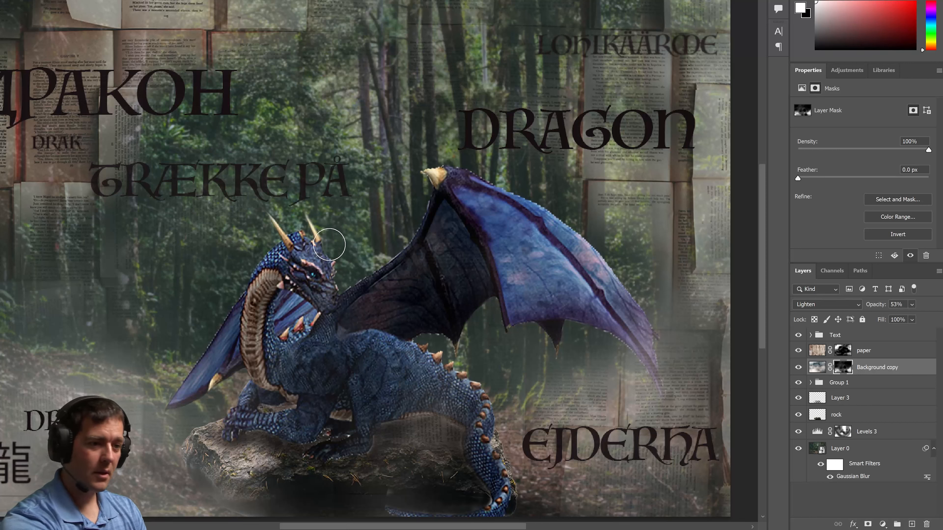
left_click(329, 244)
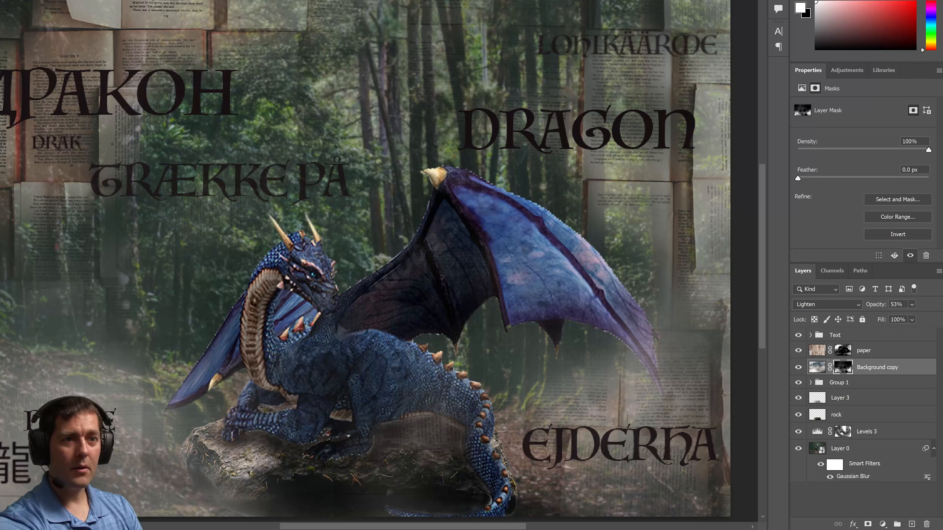
left_click_drag(375, 316, 549, 316)
left_click_drag(315, 372, 193, 420)
key("x")
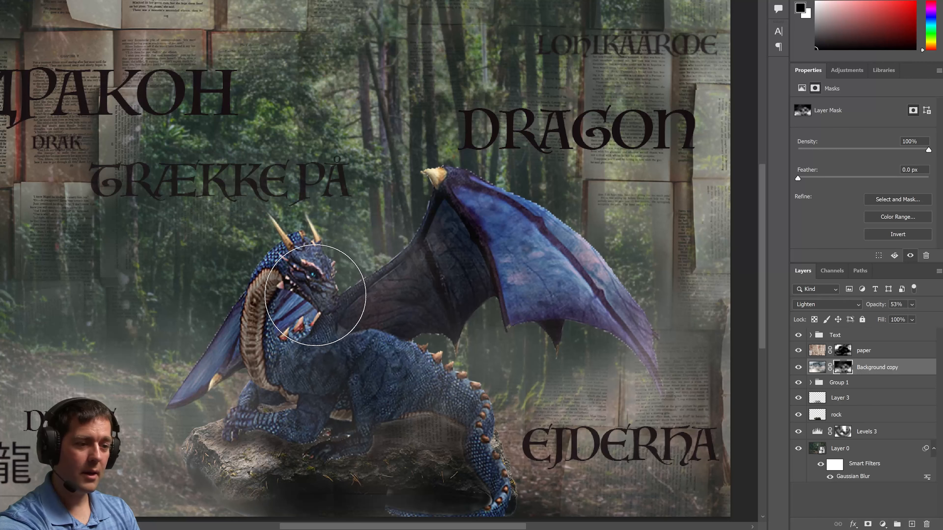
mouse_move(315, 295)
left_mouse_down()
mouse_move(309, 365)
mouse_move(416, 298)
mouse_move(313, 311)
mouse_move(301, 274)
left_mouse_up()
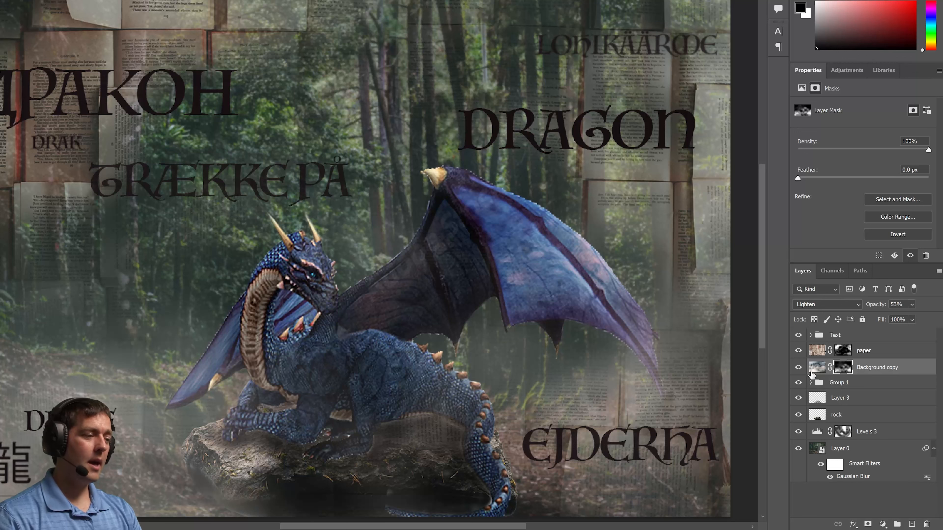
- Compare the image with an earlier brush state in the history, return to the latest state, and save it as a new snapshot
left_click(779, 10)
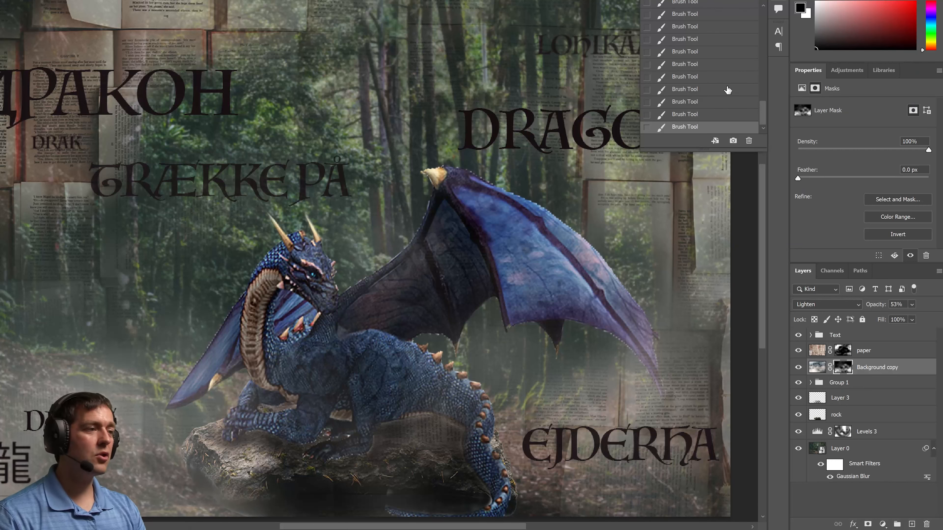
left_click(682, 15)
left_click(684, 127)
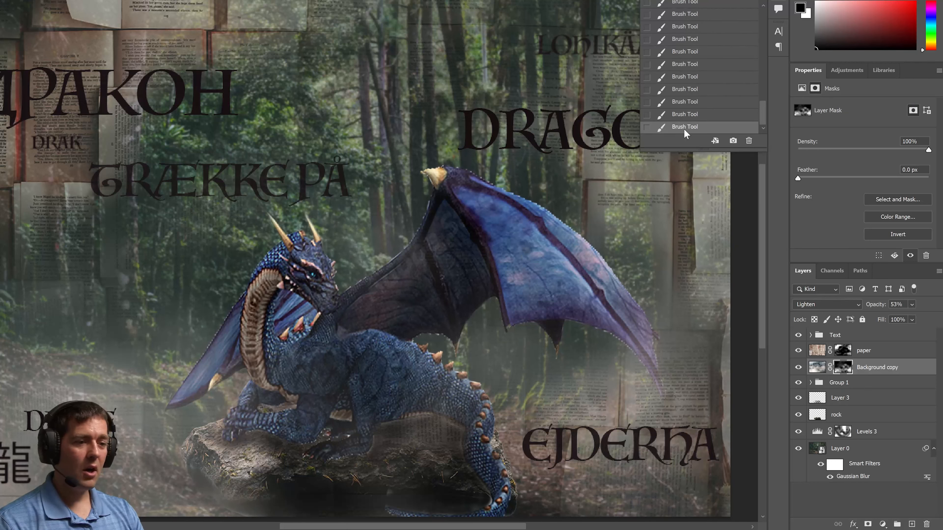
scroll(687, 145, "down", 2)
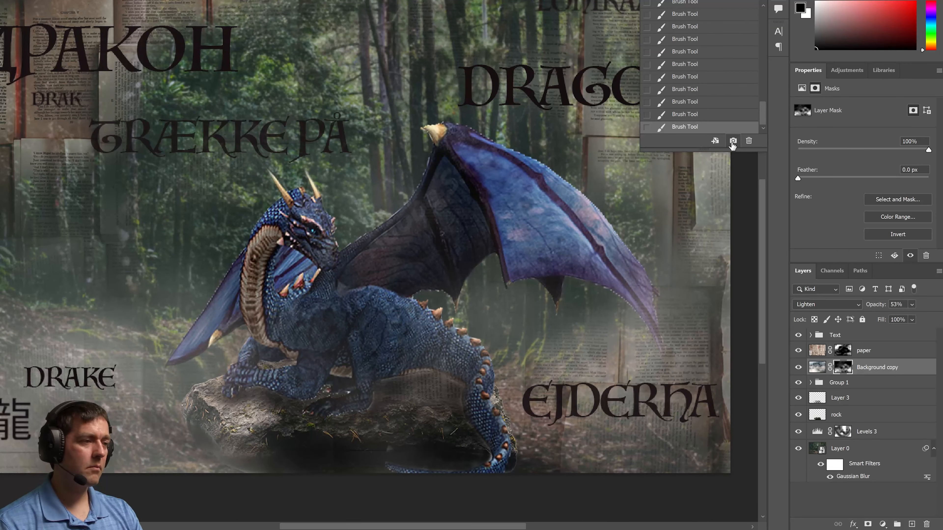
scroll(724, 143, "up", 4)
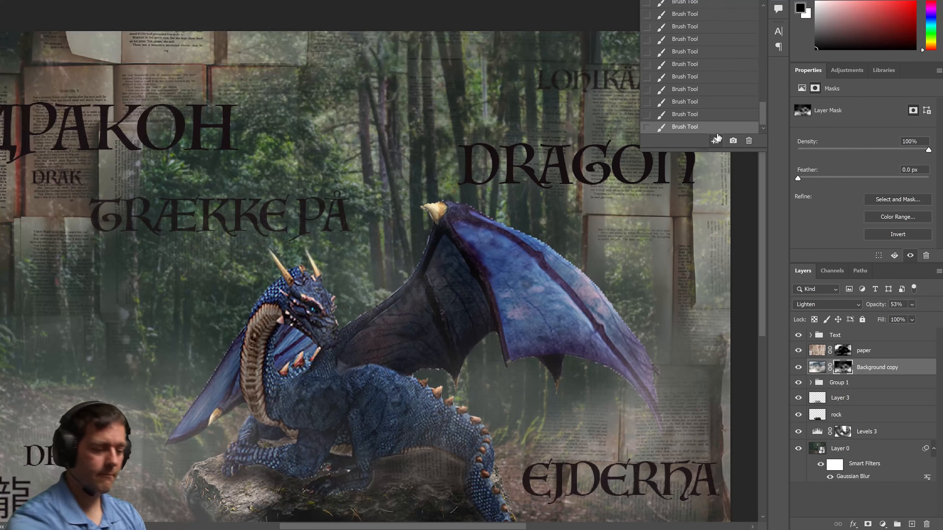
scroll(717, 138, "down", 2)
scroll(764, 63, "up", 3)
scroll(764, 64, "up", 5)
- Compare the originally opened Does that Dragon Bite.psd state with Snapshot 2 several times, ending on Snapshot 2
left_click(709, 10)
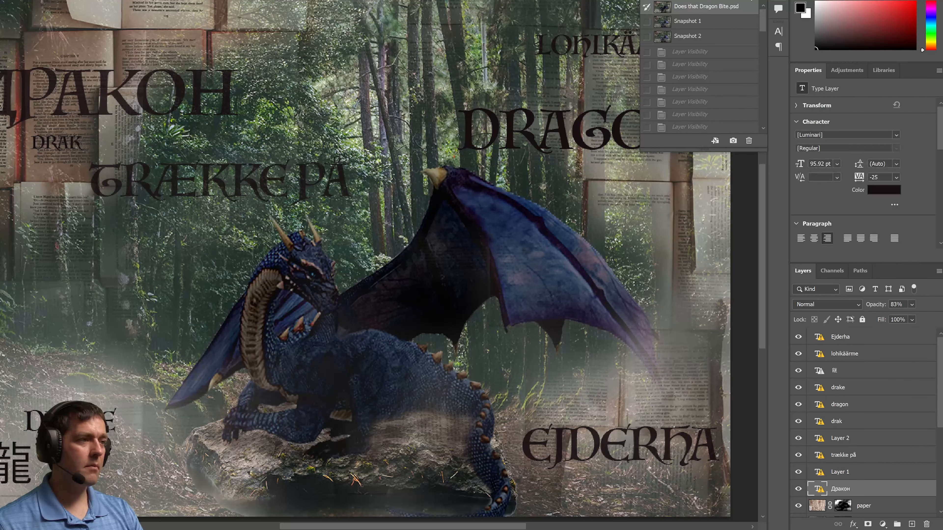
left_click(749, 0)
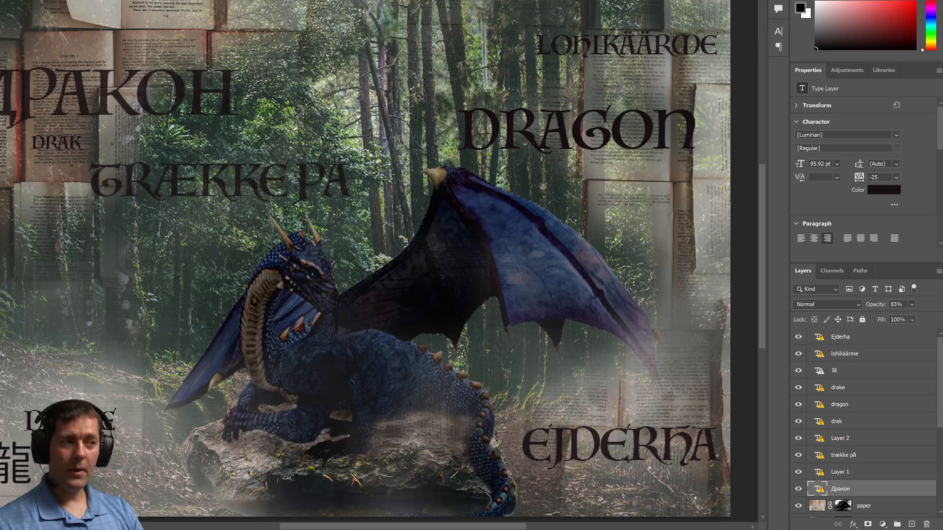
left_click(774, 2)
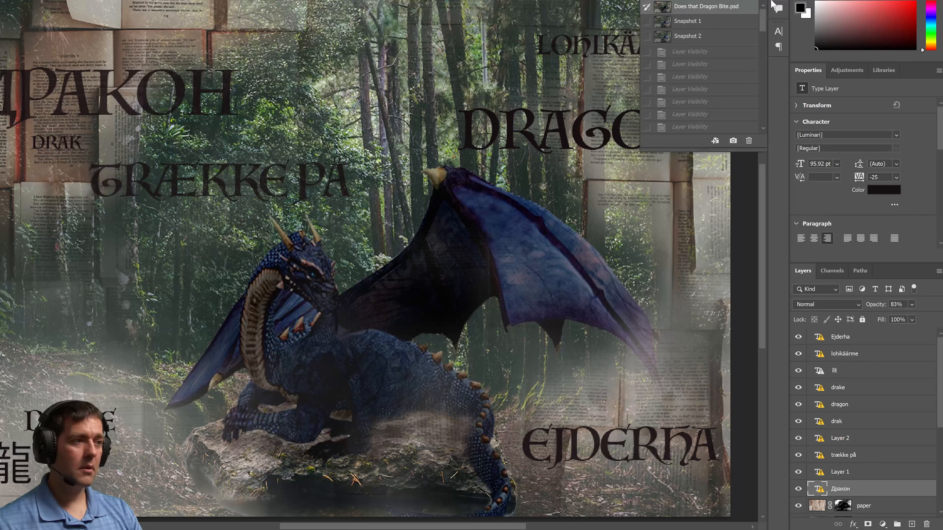
left_click(722, 34)
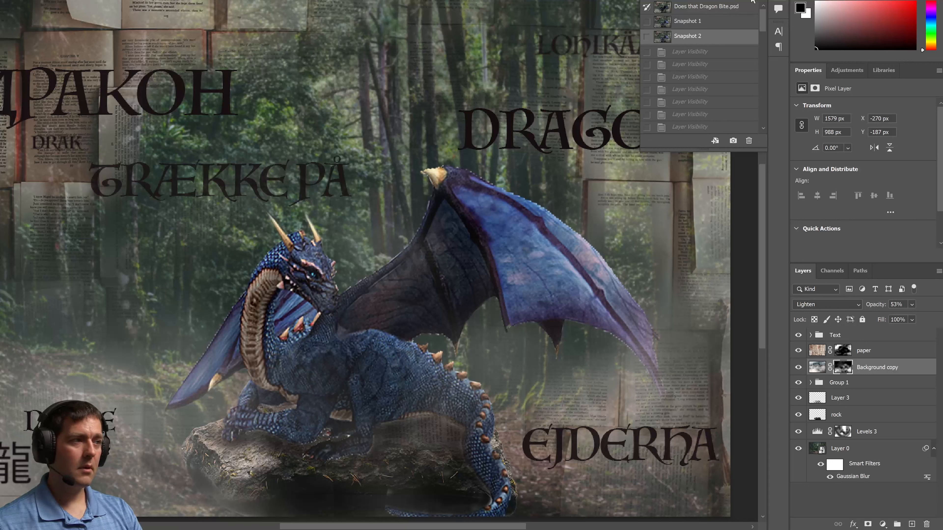
left_click(761, 1)
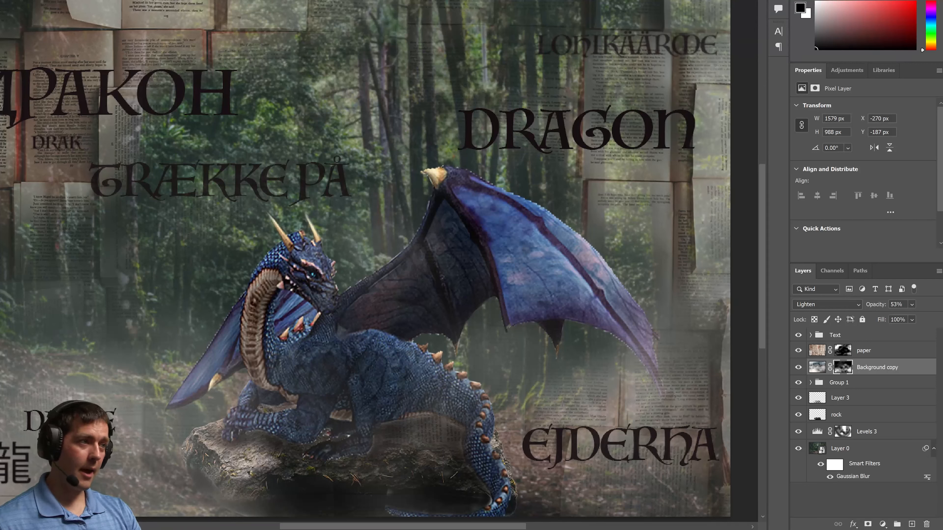
left_click(778, 1)
left_click(722, 7)
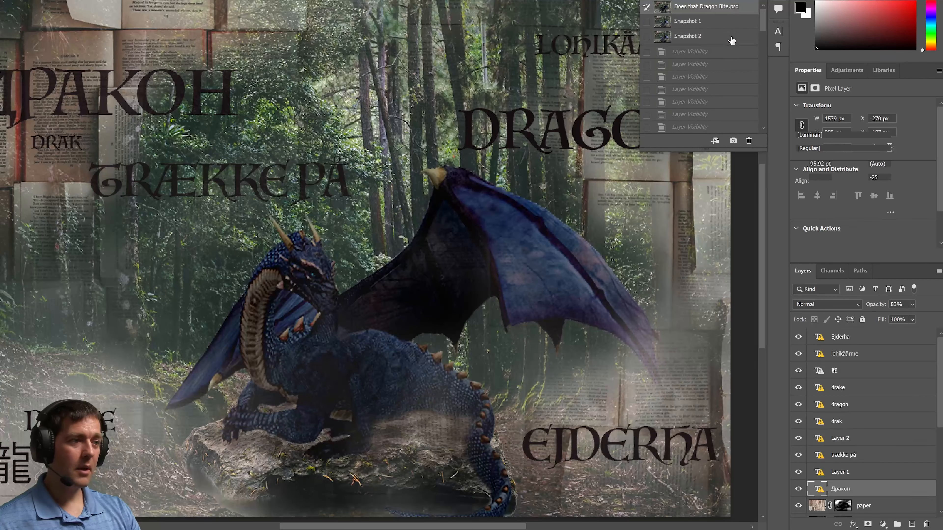
left_click(717, 38)
left_click(730, 7)
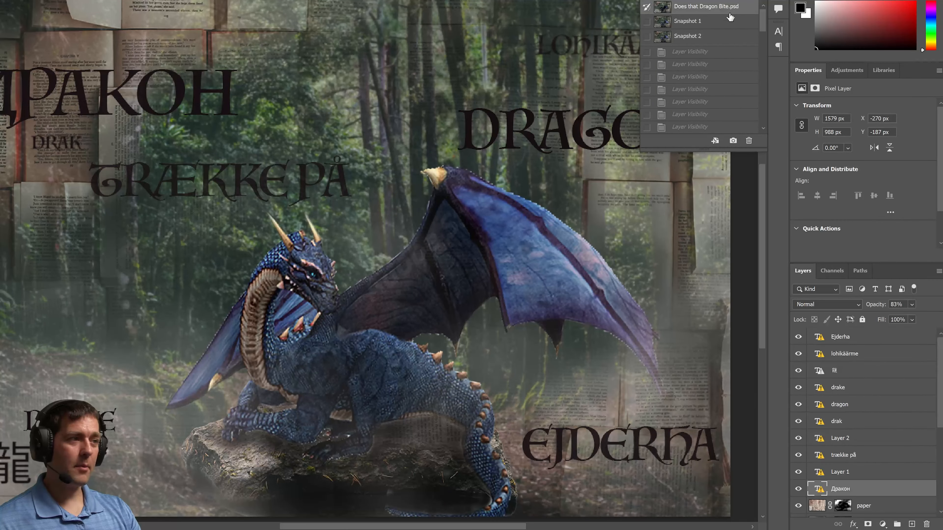
left_click(726, 39)
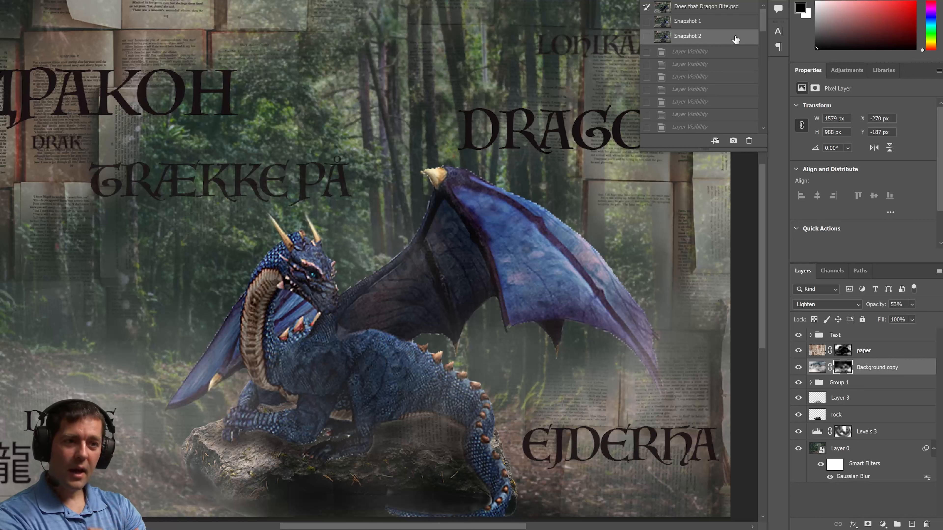